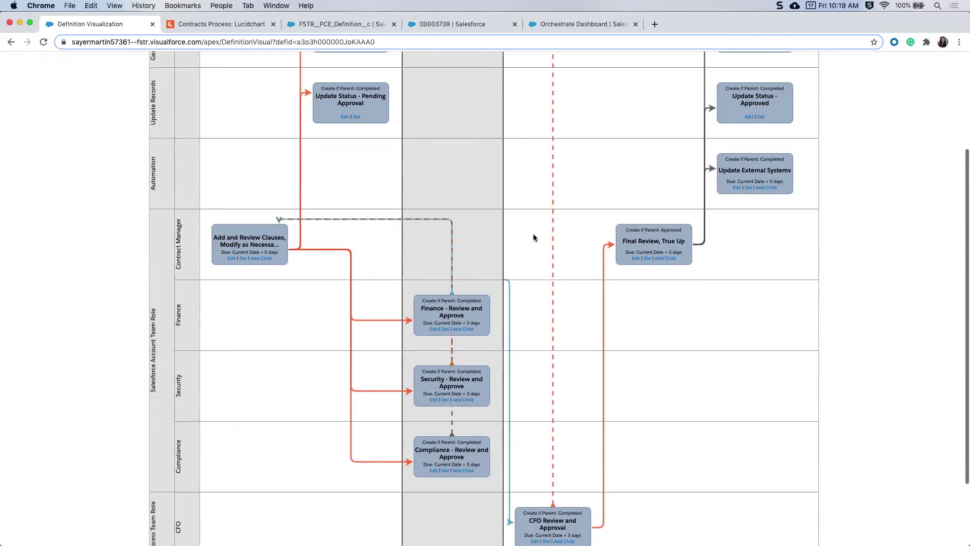
- Examine the stages, swimlanes and step connections across the whole Contract - Review and Approvals definition diagram
{"action": "scroll", "coordinate": [534, 236], "scroll_direction": "up", "scroll_amount": 3}
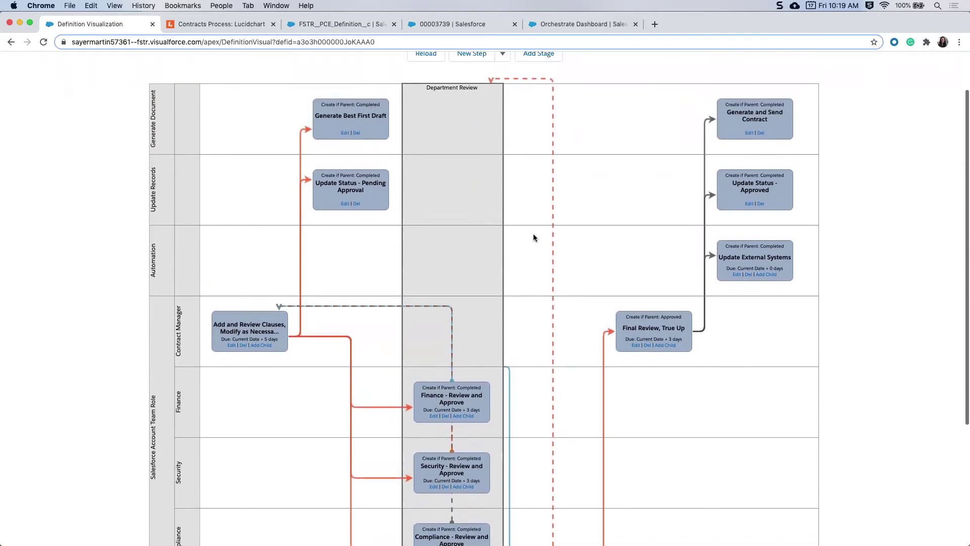
{"action": "scroll", "coordinate": [534, 237], "scroll_direction": "down", "scroll_amount": 5}
{"action": "scroll", "coordinate": [533, 237], "scroll_direction": "up", "scroll_amount": 5}
{"action": "scroll", "coordinate": [533, 237], "scroll_direction": "down", "scroll_amount": 1}
{"action": "scroll", "coordinate": [534, 237], "scroll_direction": "down", "scroll_amount": 1}
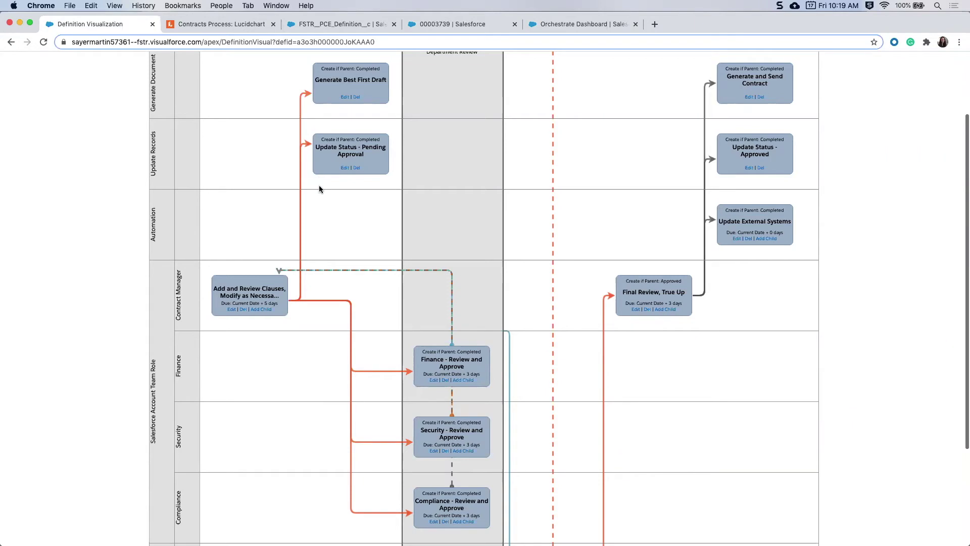
{"action": "scroll", "coordinate": [319, 188], "scroll_direction": "down", "scroll_amount": 2}
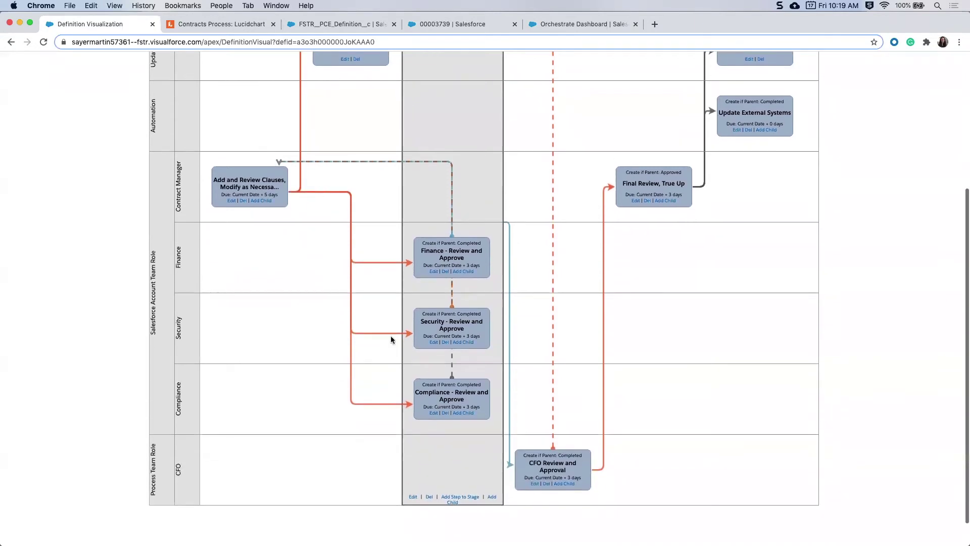
{"action": "scroll", "coordinate": [395, 335], "scroll_direction": "up", "scroll_amount": 4}
{"action": "scroll", "coordinate": [537, 422], "scroll_direction": "down", "scroll_amount": 5}
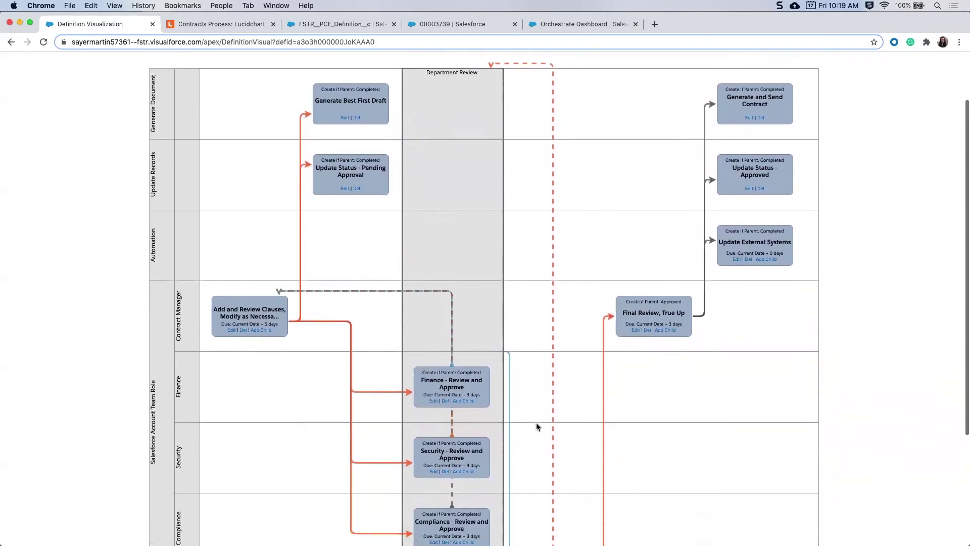
{"action": "scroll", "coordinate": [556, 257], "scroll_direction": "up", "scroll_amount": 4}
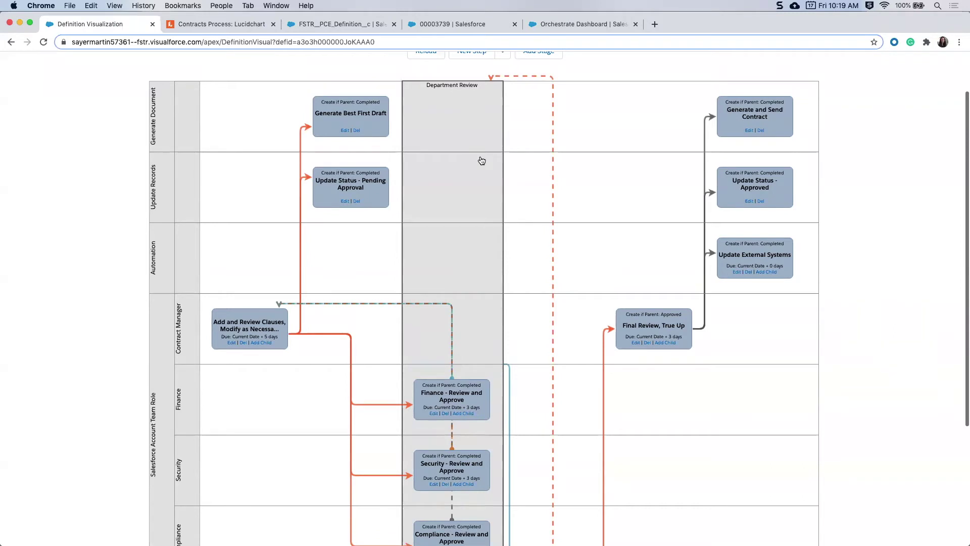
{"action": "scroll", "coordinate": [481, 160], "scroll_direction": "down", "scroll_amount": 5}
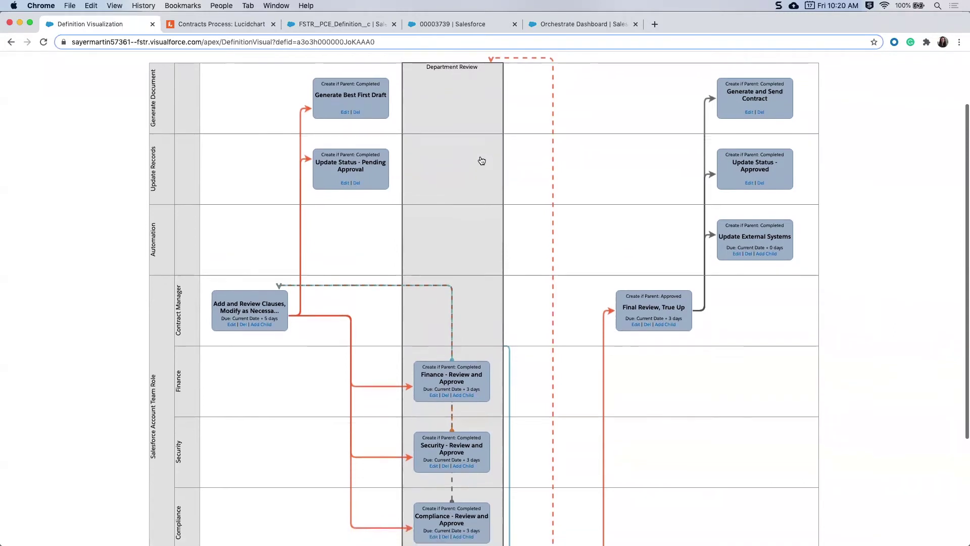
{"action": "scroll", "coordinate": [481, 161], "scroll_direction": "up", "scroll_amount": 2}
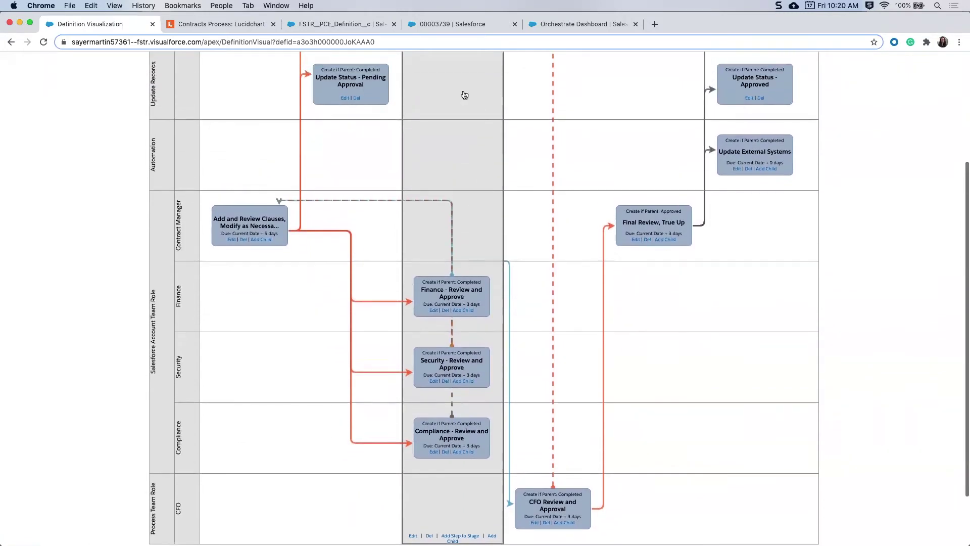
{"action": "scroll", "coordinate": [464, 95], "scroll_direction": "up", "scroll_amount": 2}
{"action": "scroll", "coordinate": [464, 94], "scroll_direction": "up", "scroll_amount": 2}
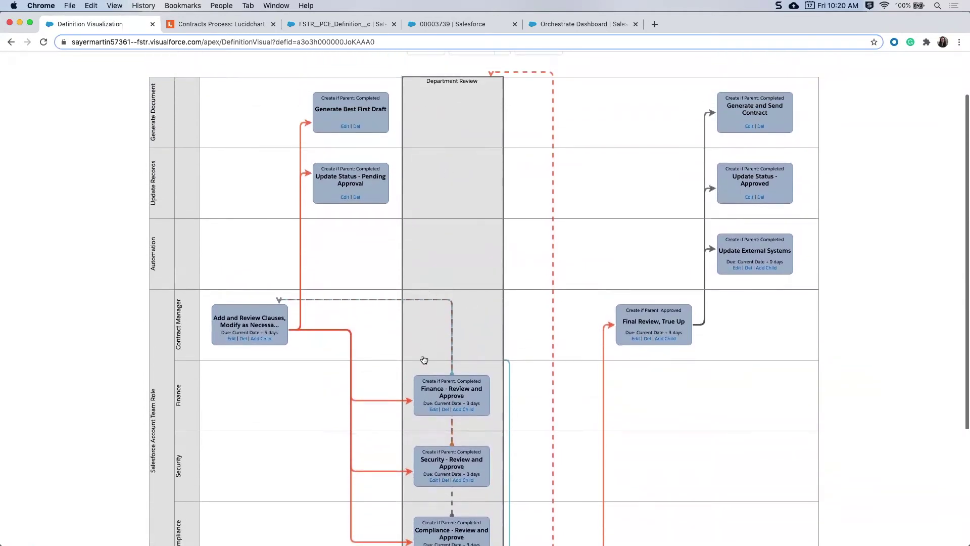
{"action": "scroll", "coordinate": [418, 353], "scroll_direction": "down", "scroll_amount": 4}
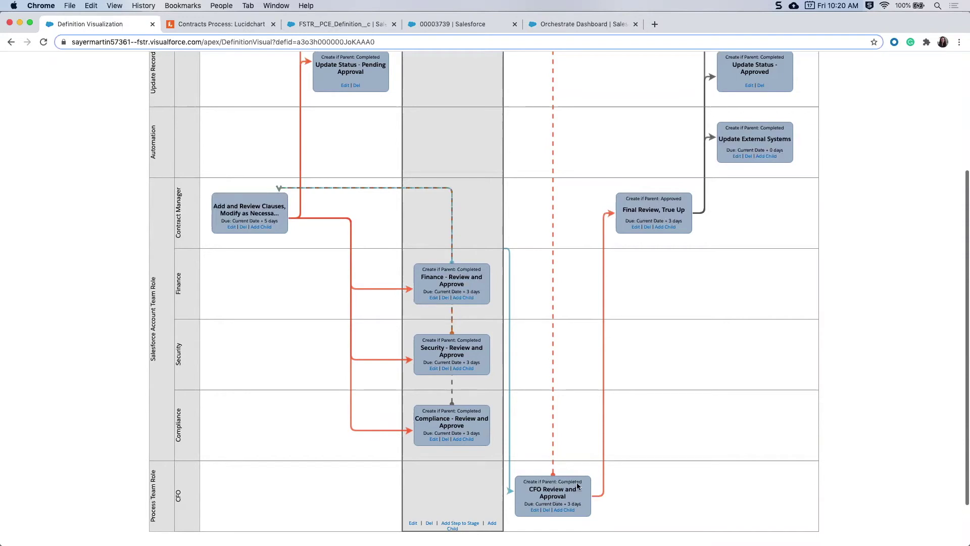
{"action": "scroll", "coordinate": [584, 377], "scroll_direction": "up", "scroll_amount": 3}
{"action": "scroll", "coordinate": [584, 377], "scroll_direction": "up", "scroll_amount": 2}
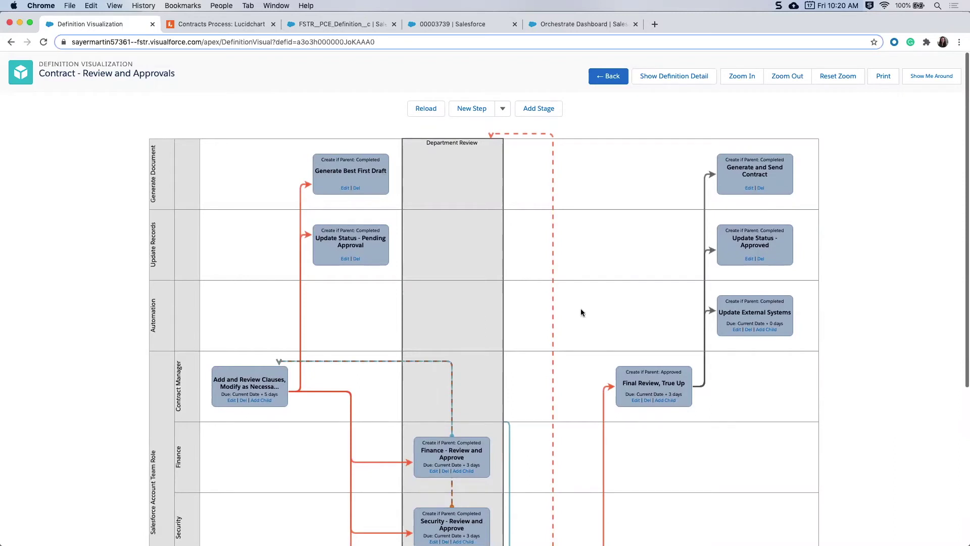
- Switch to the Contracts Process diagram in Lucidchart and review its swimlanes from the document steps to the CFO review
{"action": "left_click", "coordinate": [235, 25]}
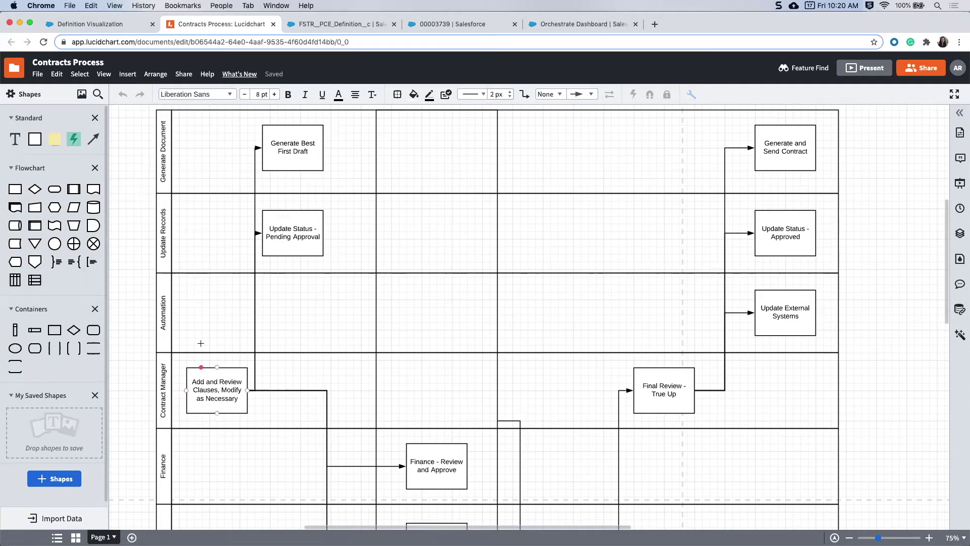
{"action": "scroll", "coordinate": [199, 342], "scroll_direction": "down", "scroll_amount": 3}
{"action": "scroll", "coordinate": [219, 415], "scroll_direction": "down", "scroll_amount": 7}
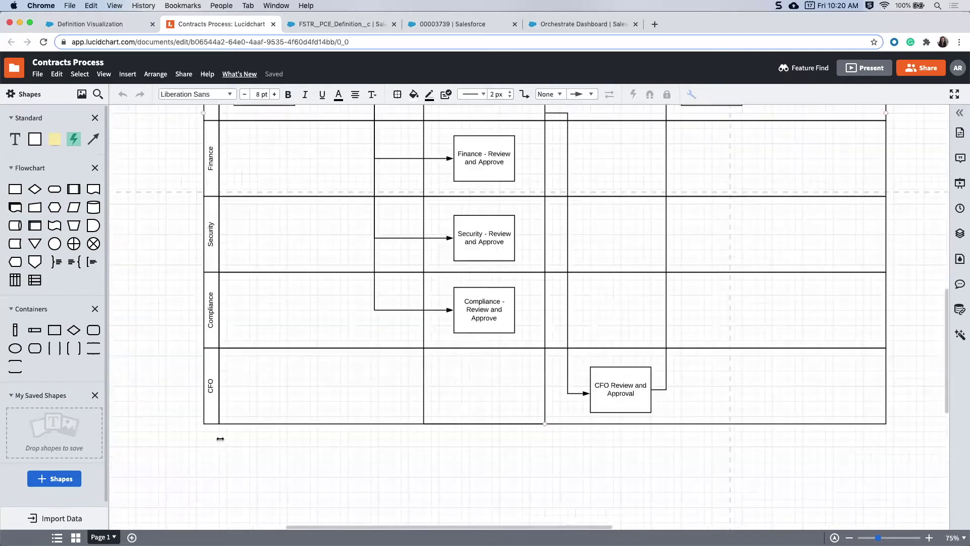
{"action": "scroll", "coordinate": [214, 186], "scroll_direction": "up", "scroll_amount": 3}
{"action": "scroll", "coordinate": [214, 186], "scroll_direction": "up", "scroll_amount": 5}
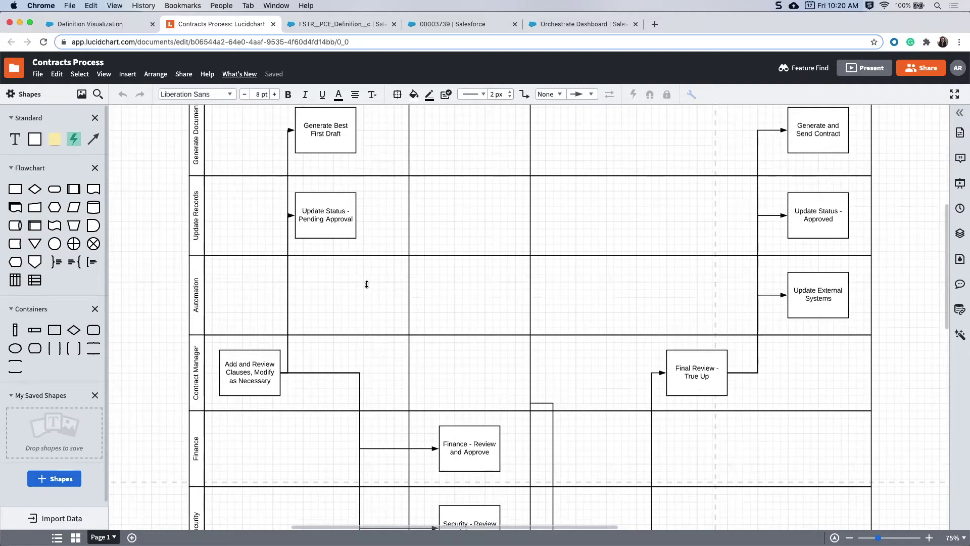
- Return to the Lucidchart import page in Conga Orchestrate and create a definition named Contracts Process that runs on the Contract object
{"action": "left_click", "coordinate": [338, 25]}
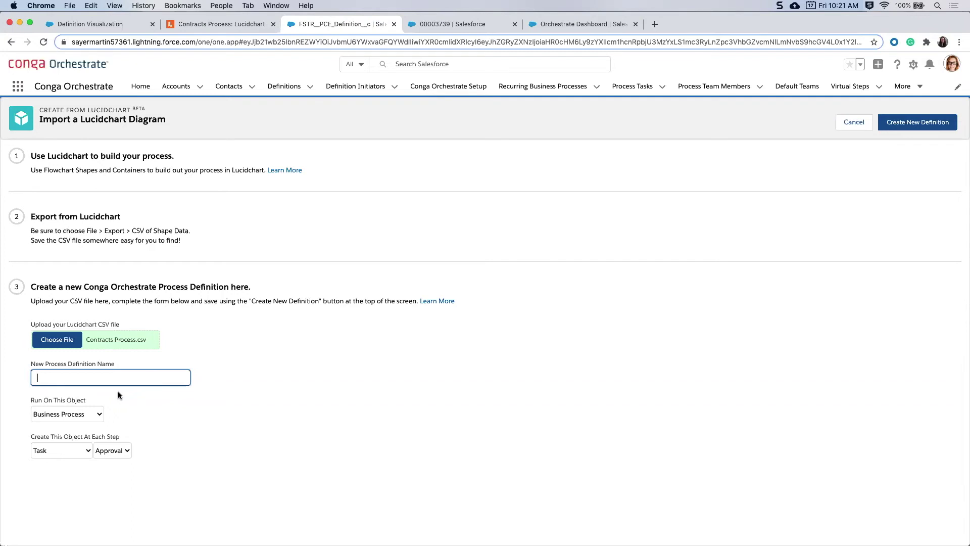
{"action": "type", "text": "Contracts Process"}
{"action": "left_click", "coordinate": [100, 415]}
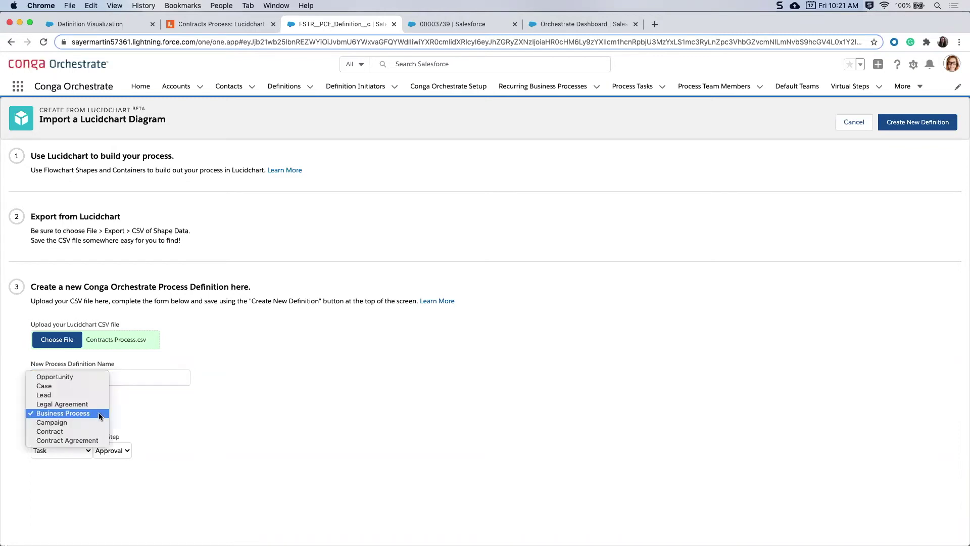
{"action": "left_click", "coordinate": [89, 432]}
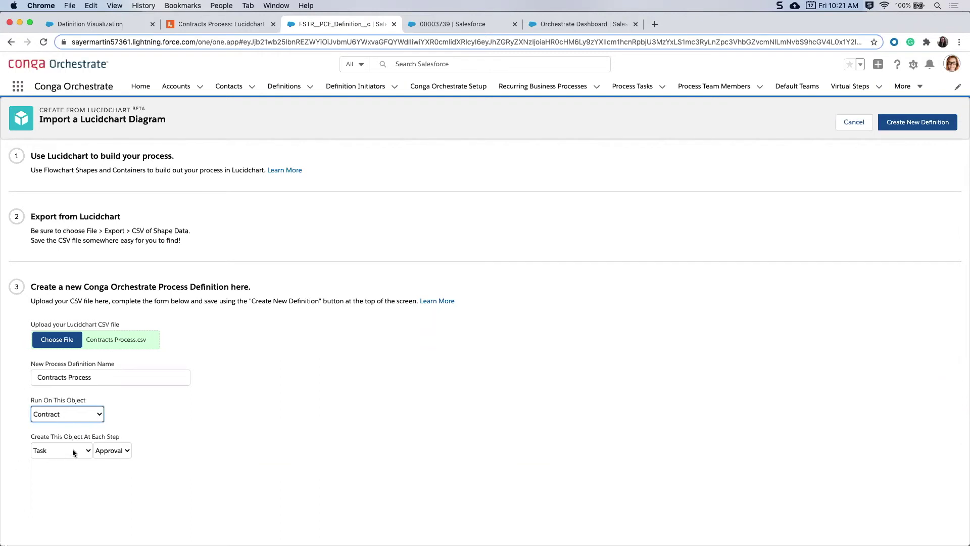
{"action": "left_click", "coordinate": [925, 127]}
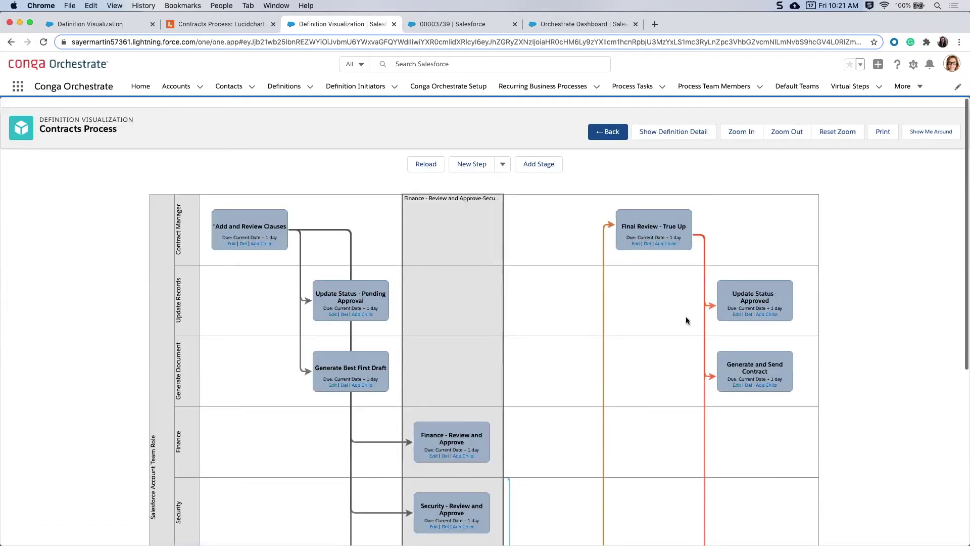
- Review the roles, steps and connections in the imported Contracts Process definition diagram
{"action": "scroll", "coordinate": [605, 320], "scroll_direction": "down", "scroll_amount": 1}
{"action": "scroll", "coordinate": [605, 319], "scroll_direction": "down", "scroll_amount": 5}
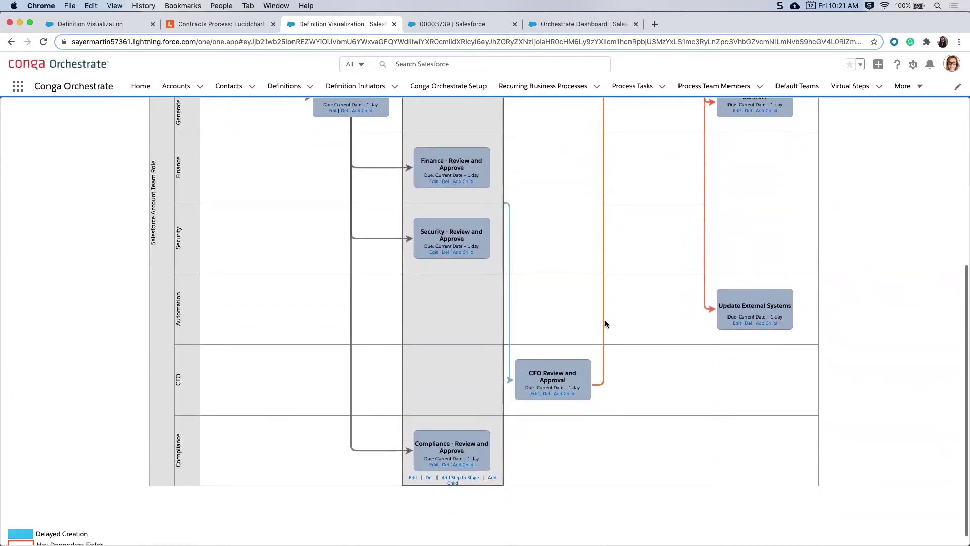
{"action": "scroll", "coordinate": [604, 319], "scroll_direction": "up", "scroll_amount": 4}
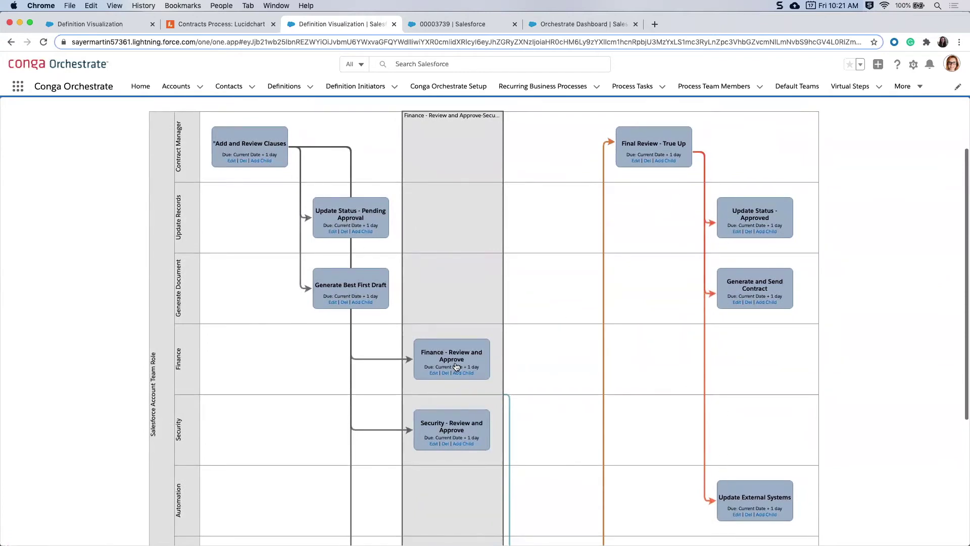
{"action": "scroll", "coordinate": [456, 367], "scroll_direction": "up", "scroll_amount": 1}
{"action": "scroll", "coordinate": [456, 366], "scroll_direction": "down", "scroll_amount": 4}
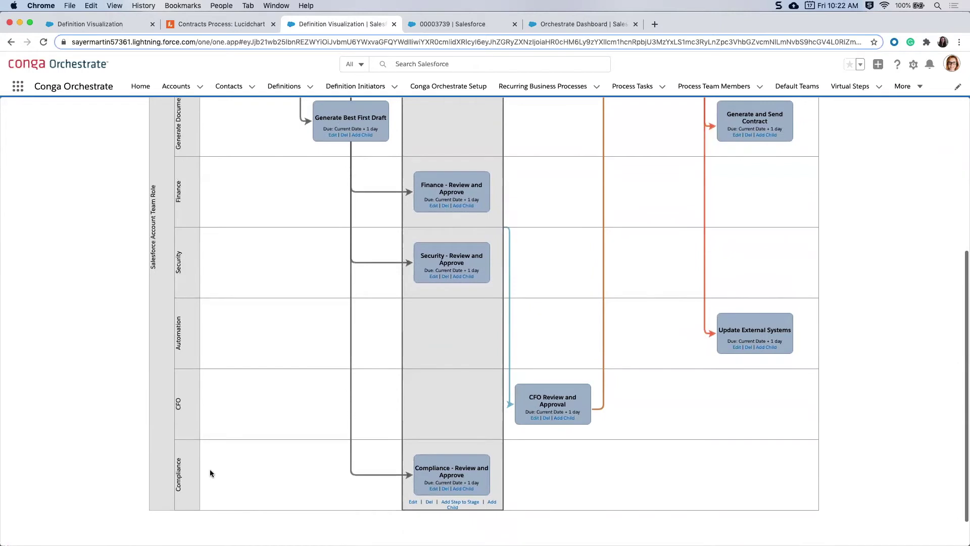
{"action": "scroll", "coordinate": [198, 264], "scroll_direction": "up", "scroll_amount": 4}
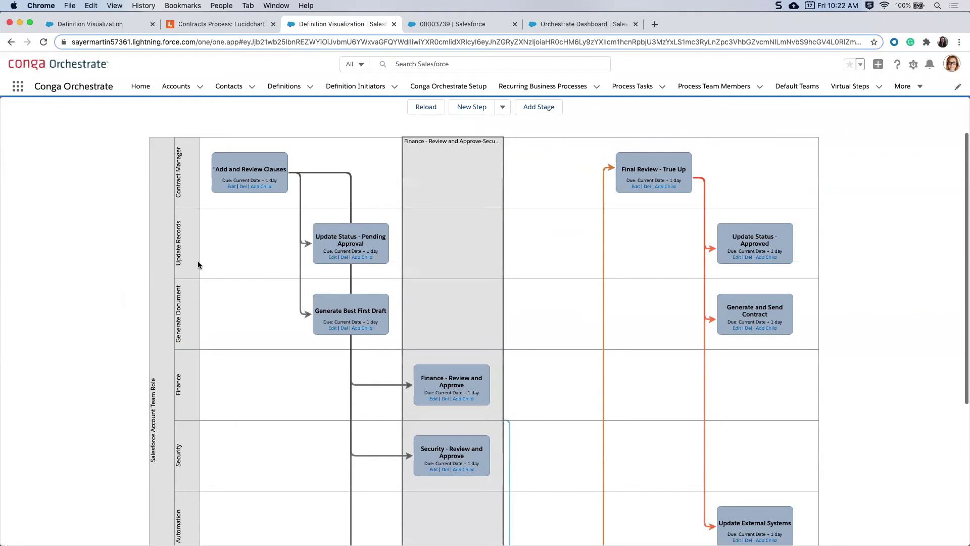
- Open the Generate Best First Draft step for editing and set its step type to Generate Document
{"action": "left_click", "coordinate": [332, 328]}
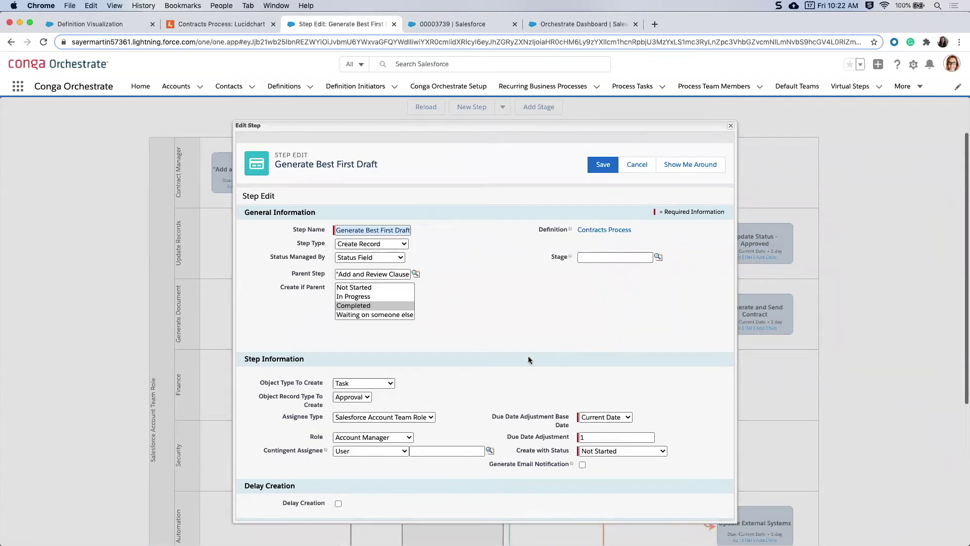
{"action": "scroll", "coordinate": [499, 363], "scroll_direction": "down", "scroll_amount": 1}
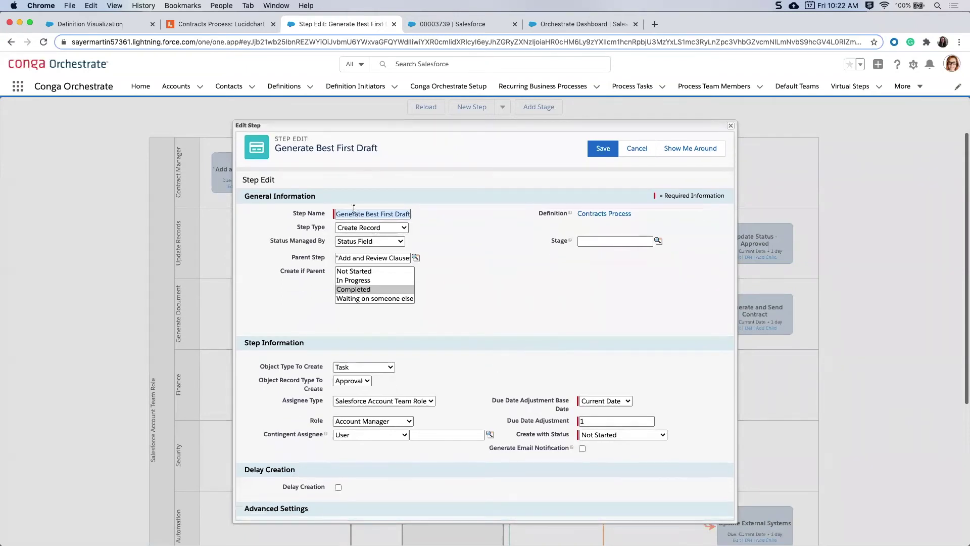
{"action": "scroll", "coordinate": [408, 328], "scroll_direction": "down", "scroll_amount": 3}
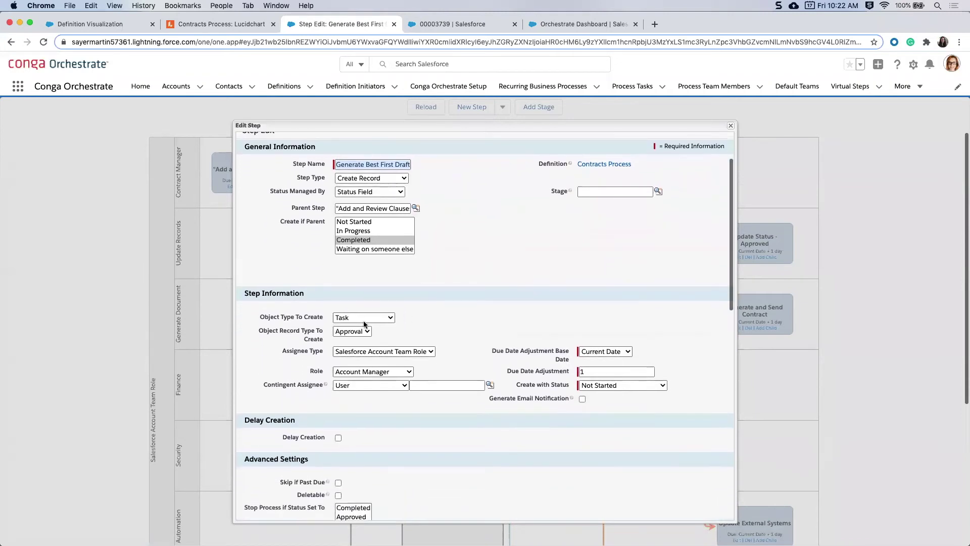
{"action": "scroll", "coordinate": [404, 324], "scroll_direction": "up", "scroll_amount": 2}
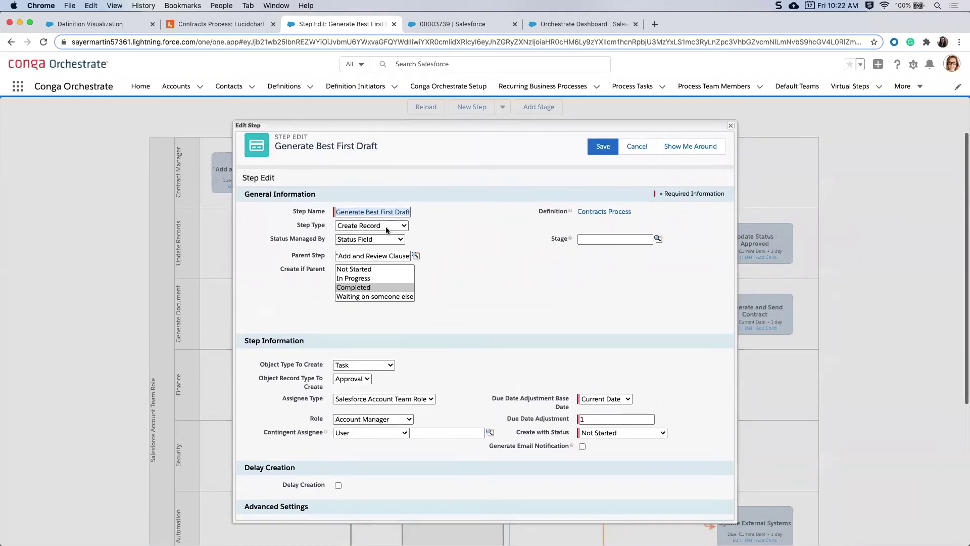
{"action": "left_click", "coordinate": [404, 225]}
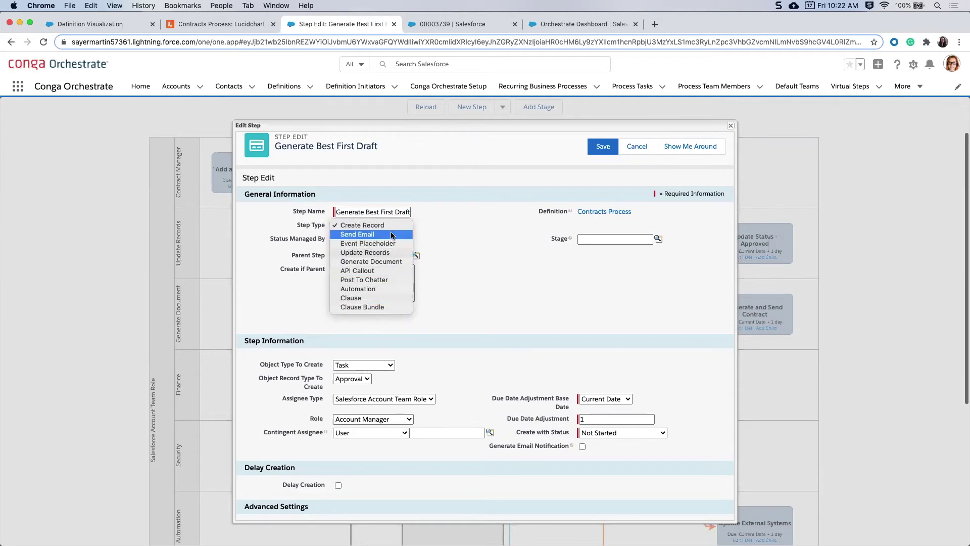
{"action": "left_click", "coordinate": [391, 261]}
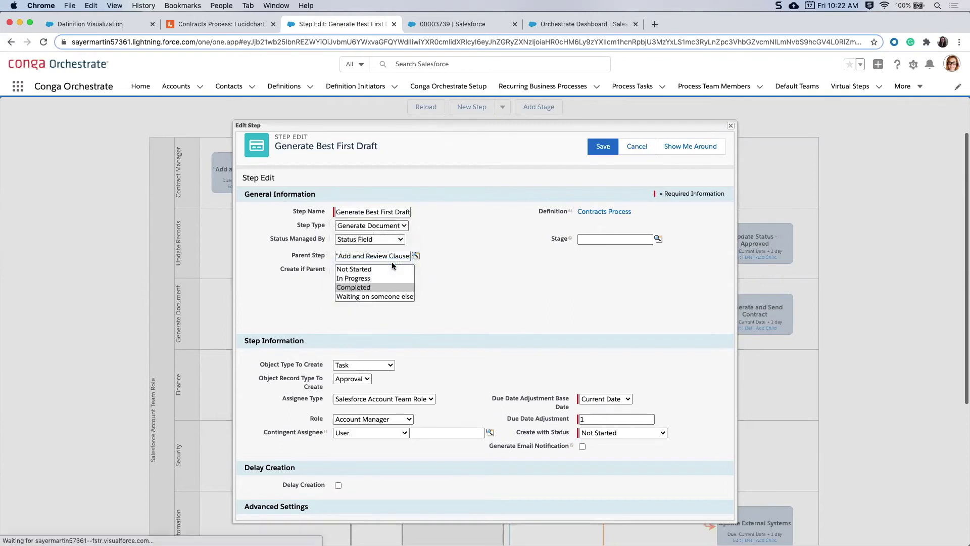
- Set the merge source to Custom Button with the Conga Composer (OAuth) button, and save the step
{"action": "scroll", "coordinate": [451, 274], "scroll_direction": "down", "scroll_amount": 1}
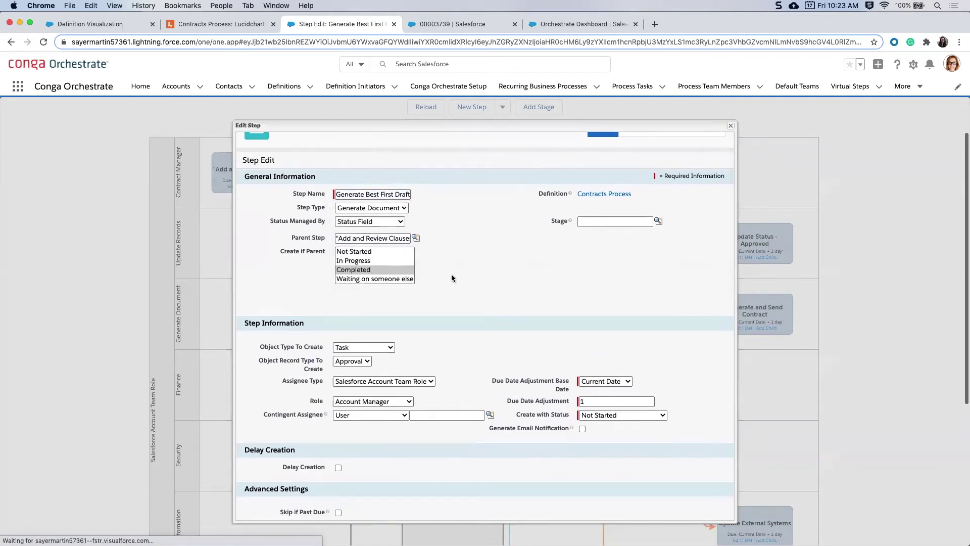
{"action": "scroll", "coordinate": [450, 250], "scroll_direction": "down", "scroll_amount": 1}
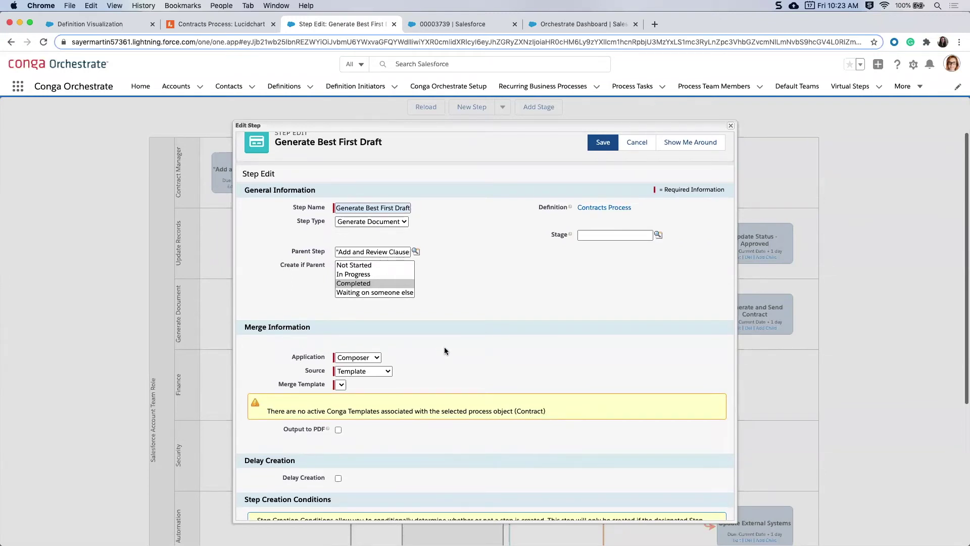
{"action": "scroll", "coordinate": [444, 346], "scroll_direction": "down", "scroll_amount": 2}
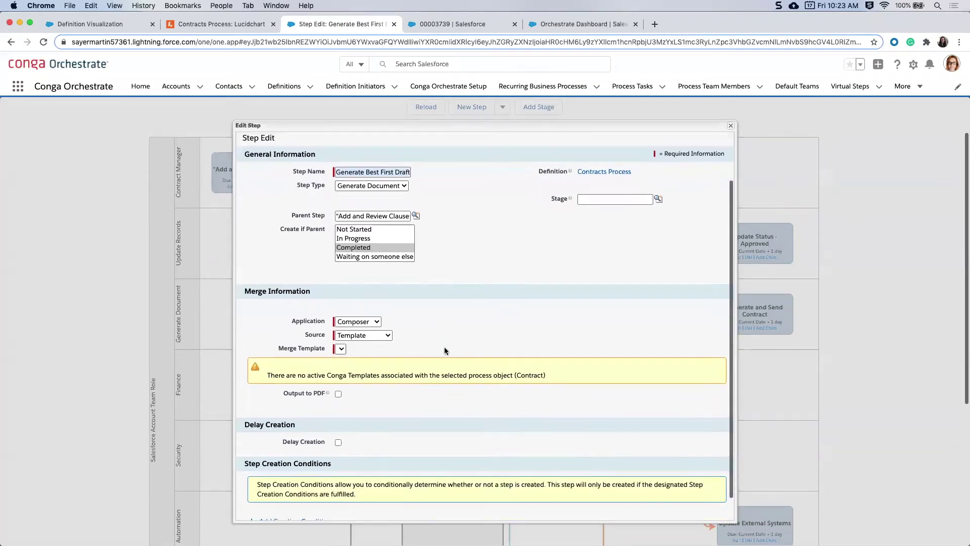
{"action": "left_click", "coordinate": [388, 340]}
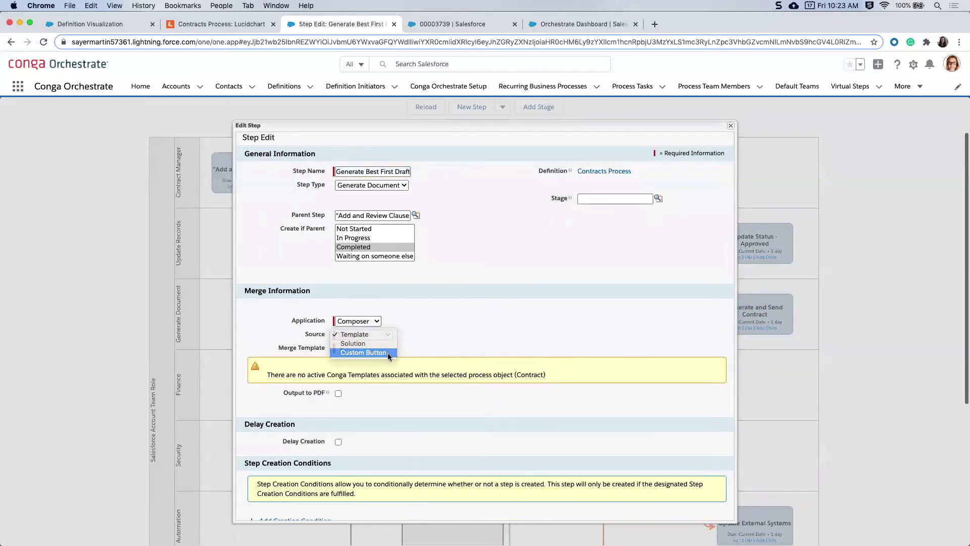
{"action": "left_click", "coordinate": [389, 352]}
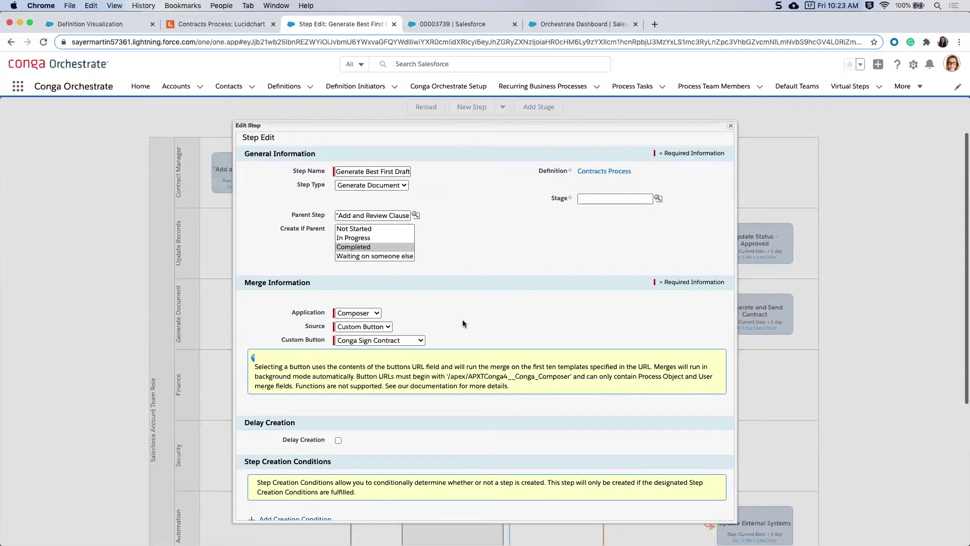
{"action": "left_click", "coordinate": [410, 341]}
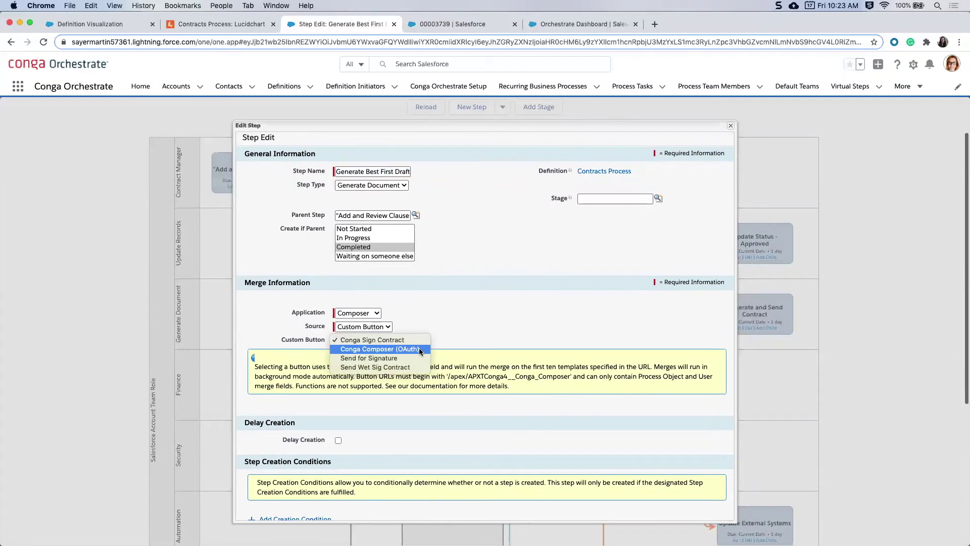
{"action": "left_click", "coordinate": [419, 349]}
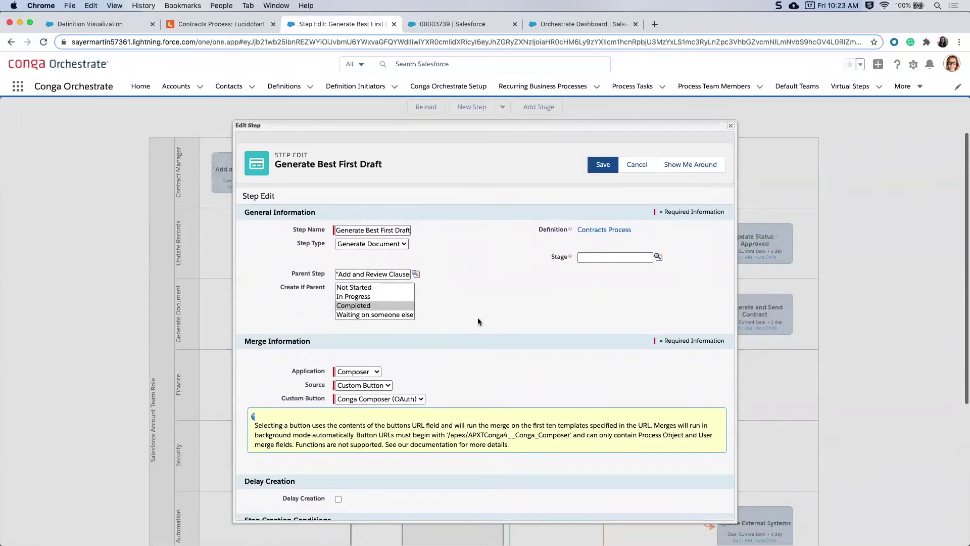
{"action": "left_click", "coordinate": [599, 165]}
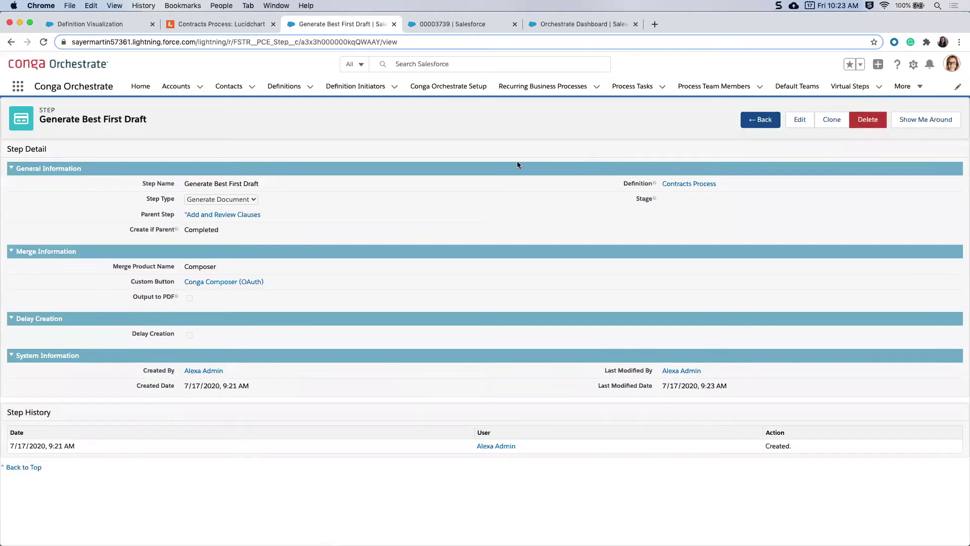
- Return to the Contracts Process definition and open its visual diagram to check the updated Generate Best First Draft step
{"action": "left_click", "coordinate": [751, 119]}
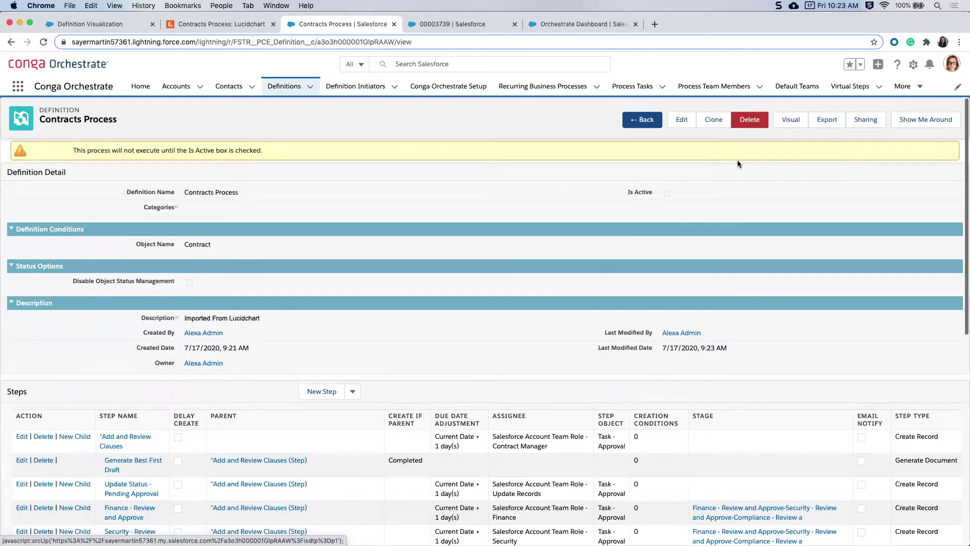
{"action": "left_click", "coordinate": [786, 119]}
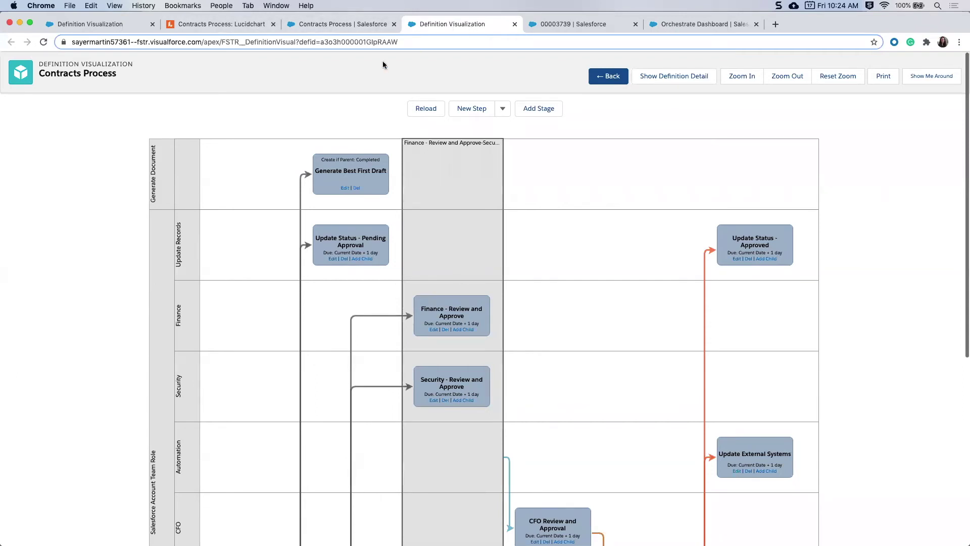
- Open the Tip Top Cafe contract record and examine the step progress in its Review and Approvals process visualization
{"action": "left_click", "coordinate": [541, 22]}
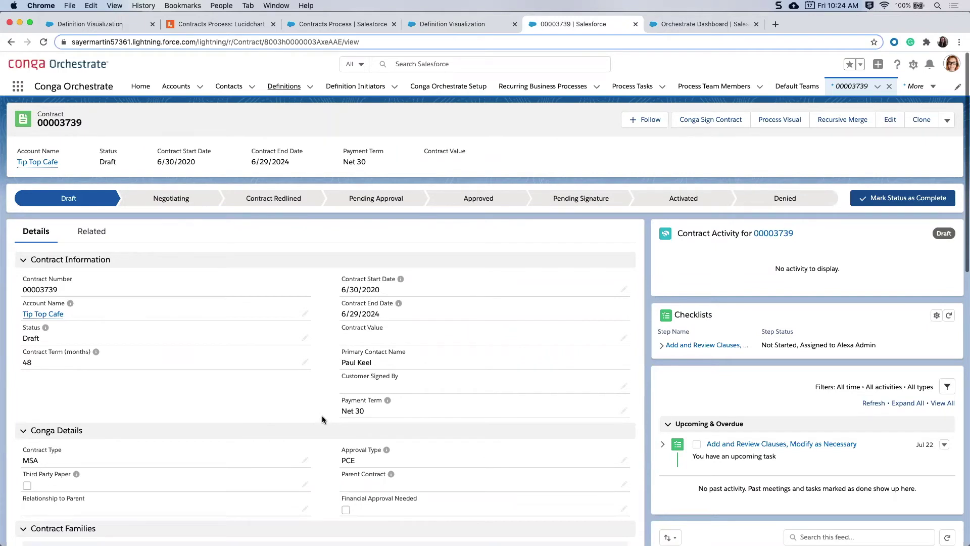
{"action": "left_click", "coordinate": [776, 122]}
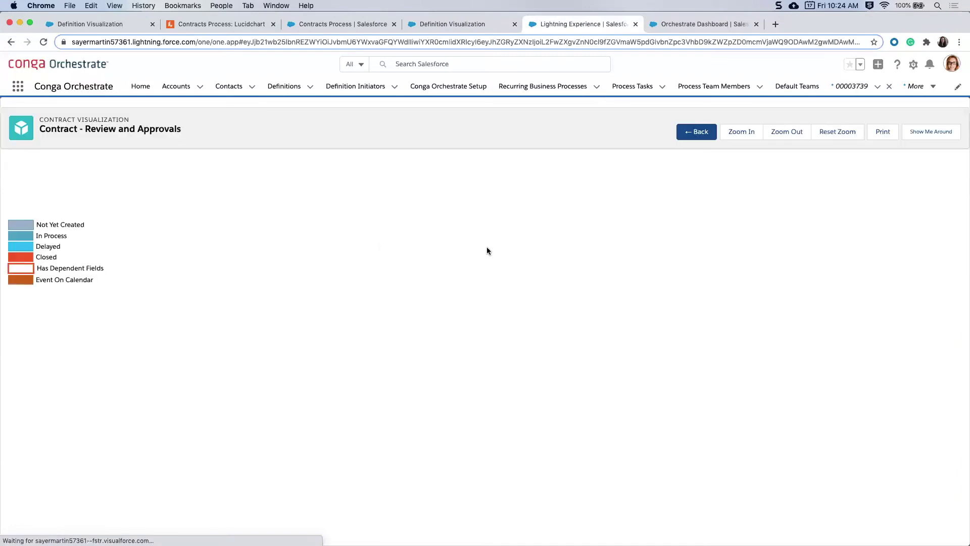
{"action": "scroll", "coordinate": [424, 353], "scroll_direction": "down", "scroll_amount": 5}
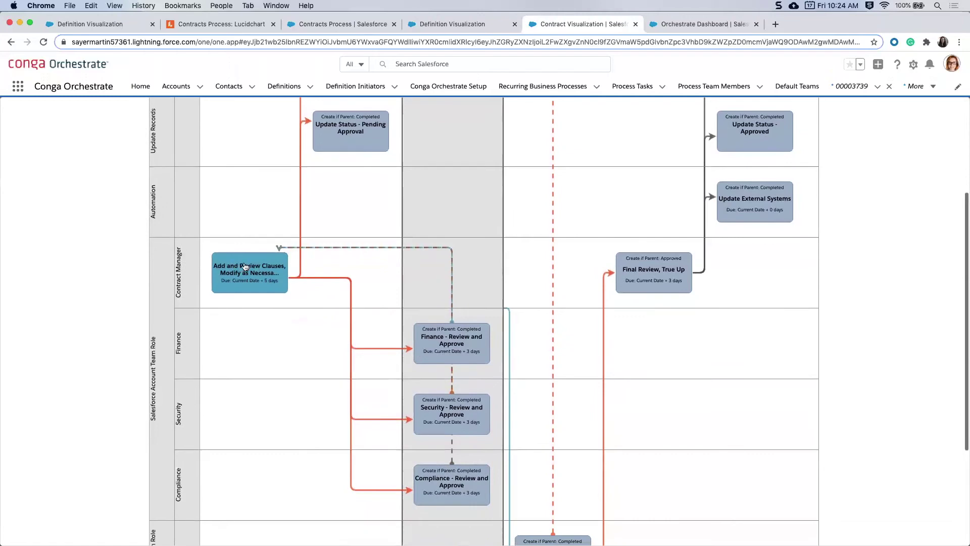
{"action": "scroll", "coordinate": [253, 272], "scroll_direction": "down", "scroll_amount": 5}
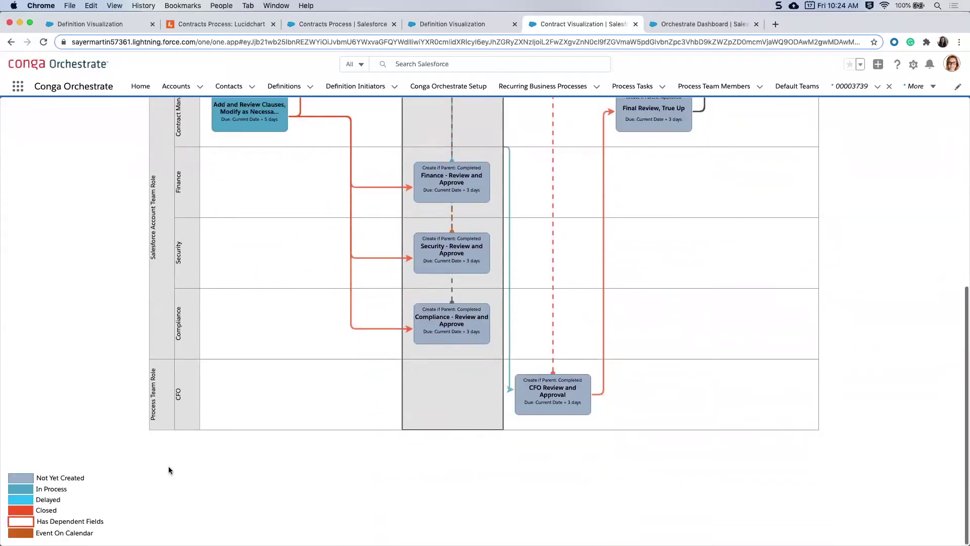
{"action": "scroll", "coordinate": [168, 466], "scroll_direction": "up", "scroll_amount": 5}
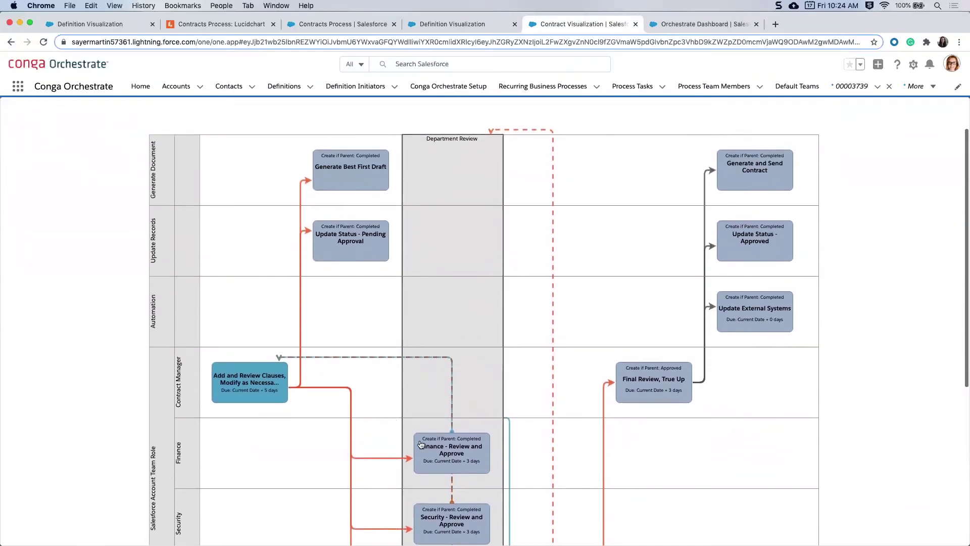
{"action": "scroll", "coordinate": [430, 457], "scroll_direction": "down", "scroll_amount": 3}
{"action": "scroll", "coordinate": [629, 367], "scroll_direction": "up", "scroll_amount": 5}
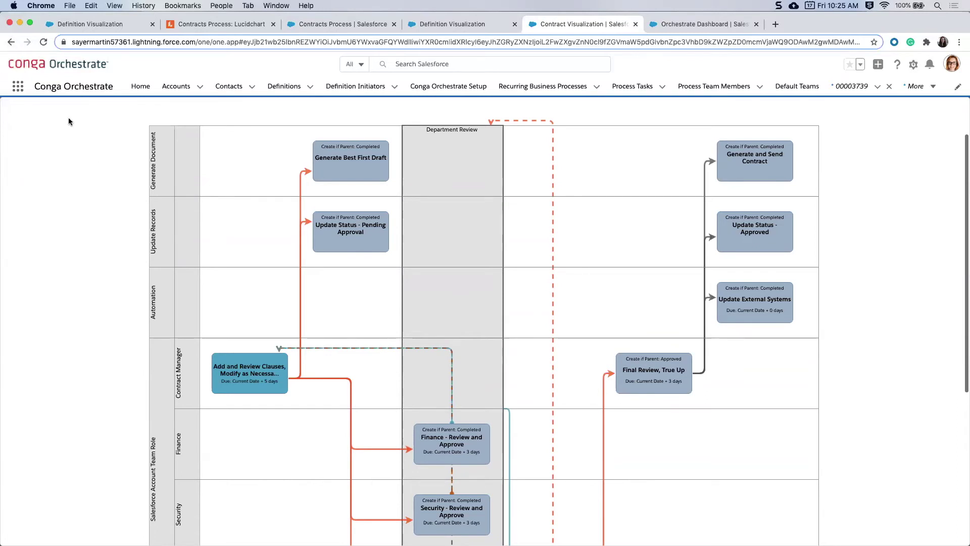
- Return to the contract record and complete all three checklist items of the Add and Review Clauses step
{"action": "left_click", "coordinate": [11, 42]}
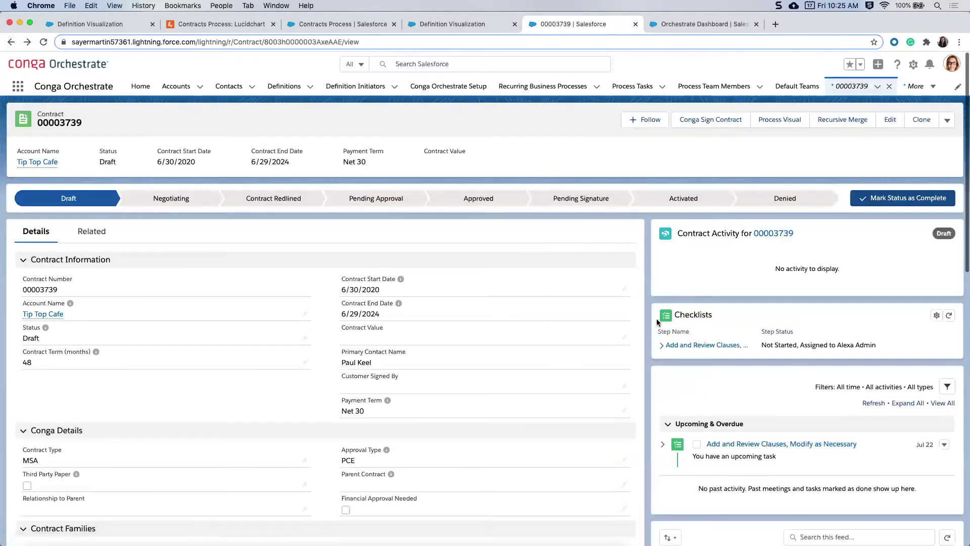
{"action": "scroll", "coordinate": [714, 345], "scroll_direction": "down", "scroll_amount": 2}
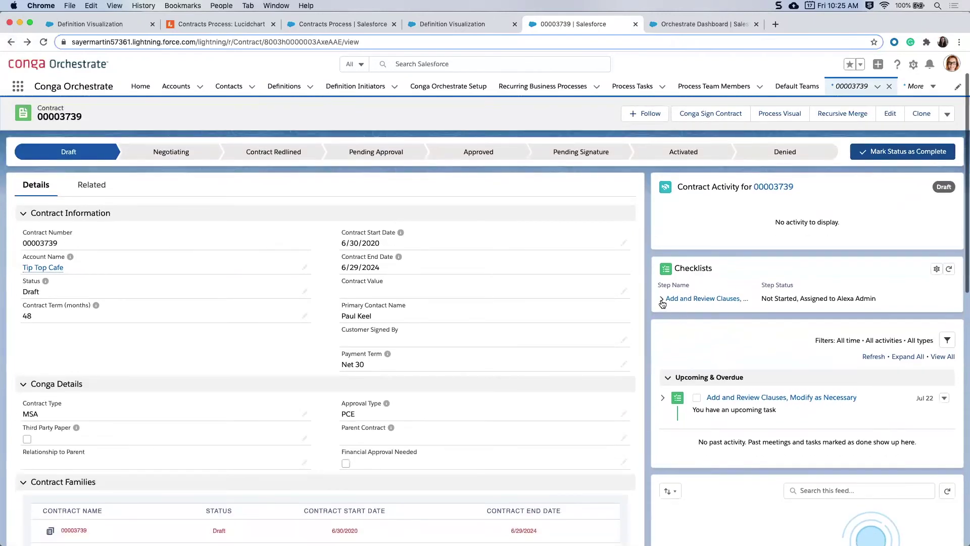
{"action": "left_click", "coordinate": [662, 300]}
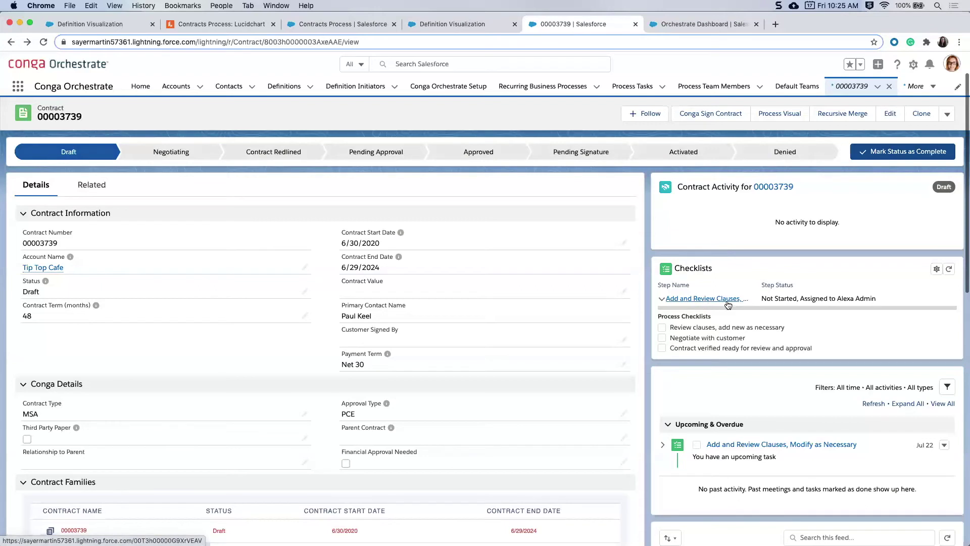
{"action": "left_click", "coordinate": [663, 328]}
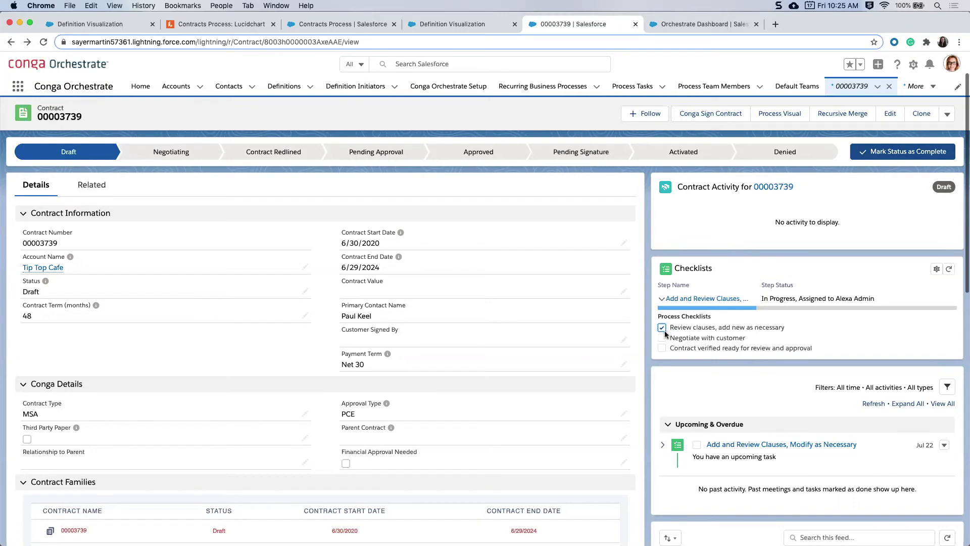
{"action": "left_click", "coordinate": [662, 338]}
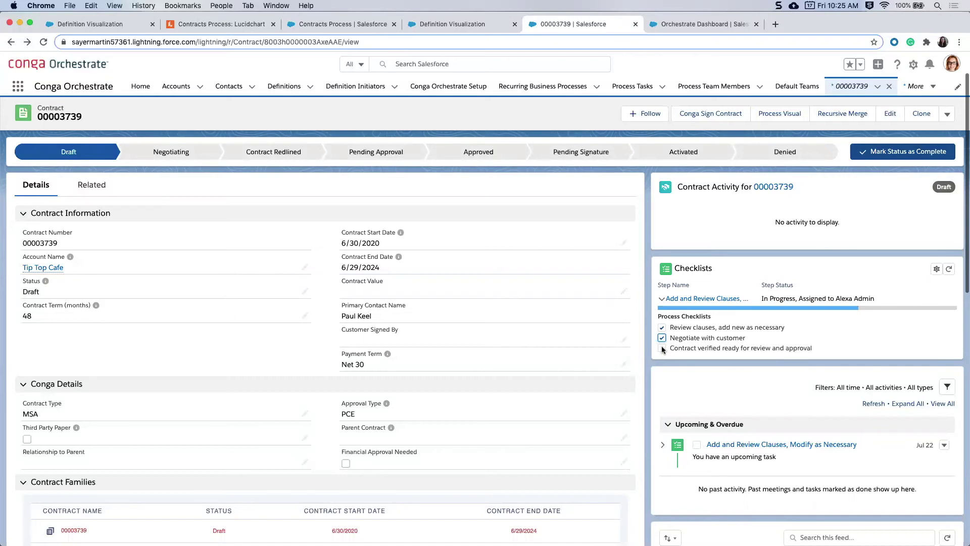
{"action": "left_click", "coordinate": [661, 348]}
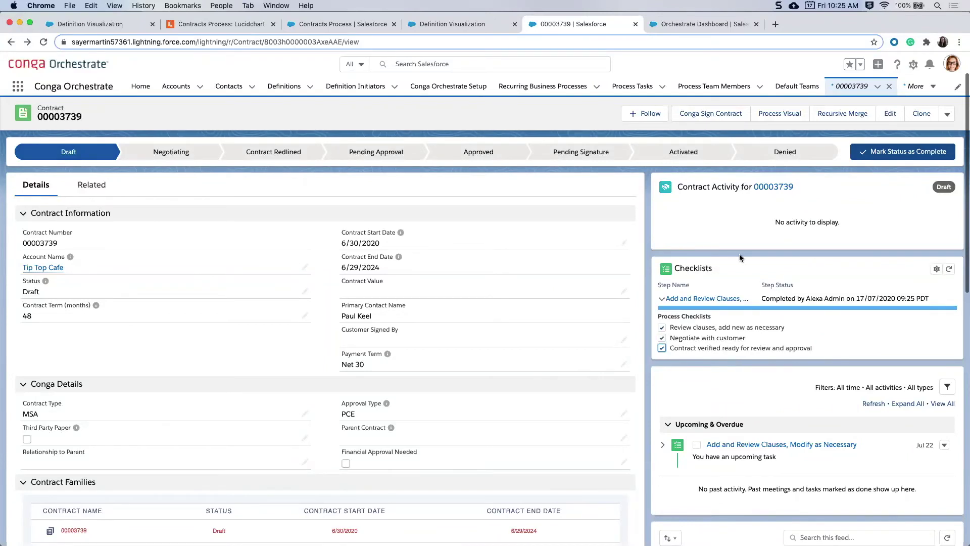
- Reload the contract record and view the step detail of the Compliance review in its approvals list
{"action": "left_click", "coordinate": [43, 42]}
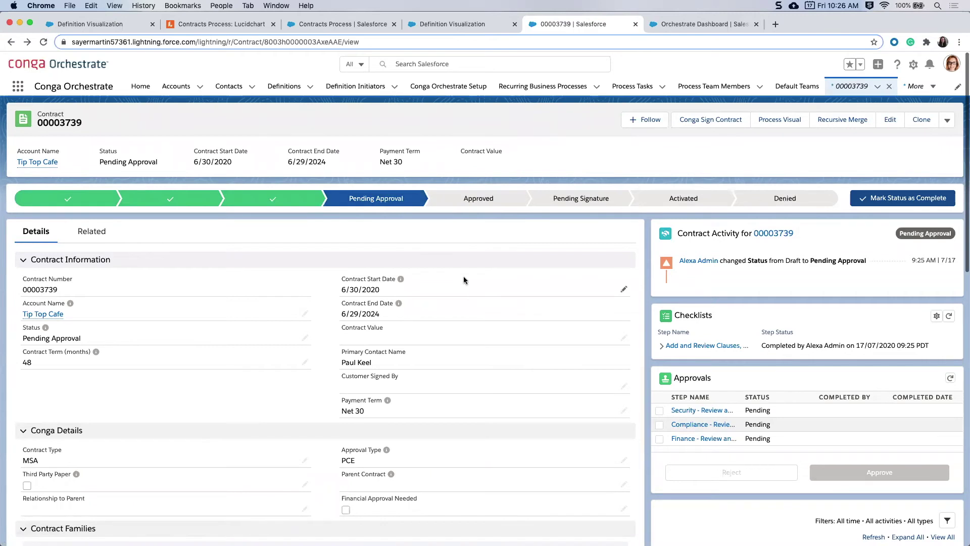
{"action": "scroll", "coordinate": [463, 276], "scroll_direction": "down", "scroll_amount": 2}
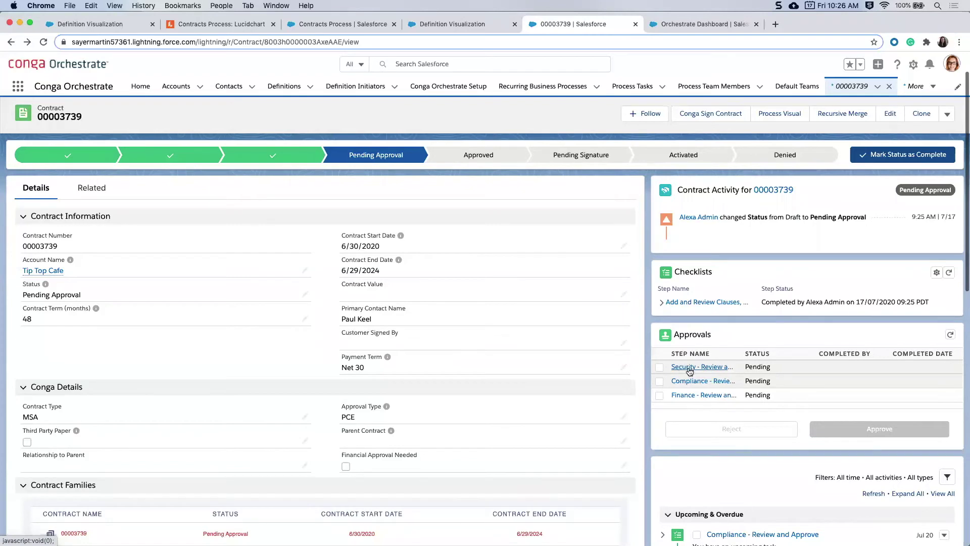
{"action": "mouse_move", "coordinate": [677, 382]}
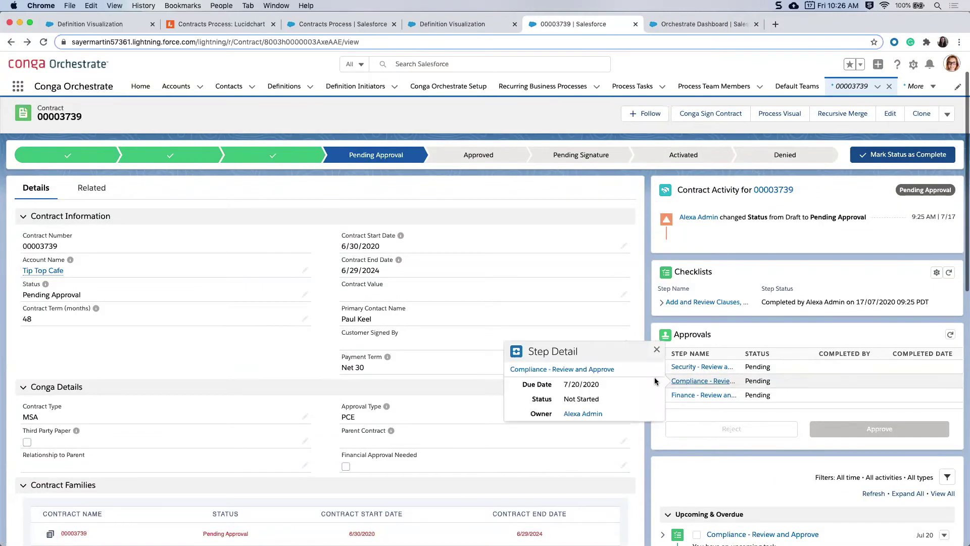
{"action": "left_click", "coordinate": [657, 348]}
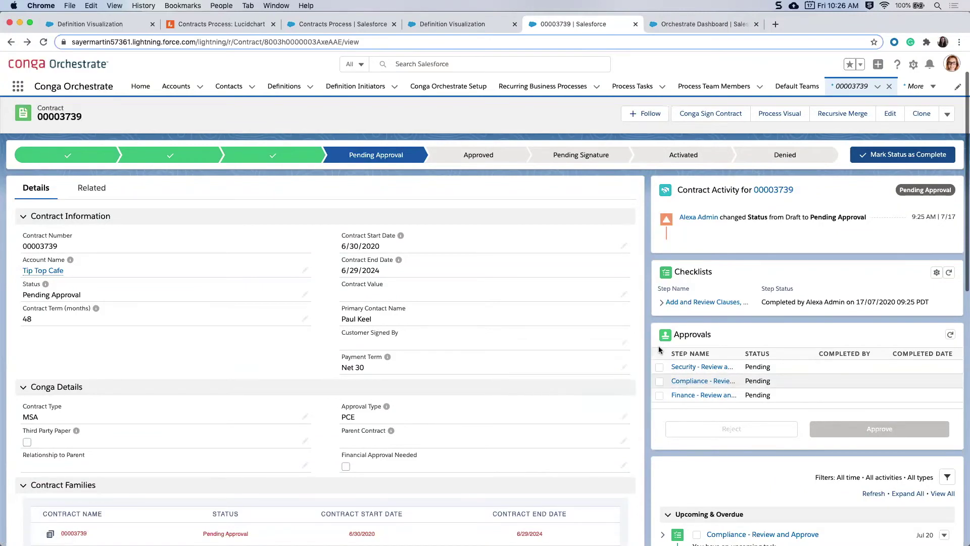
- Approve the Security, Compliance and Finance reviews together with the message "These look great!"
{"action": "left_click", "coordinate": [658, 367]}
{"action": "left_click", "coordinate": [660, 382]}
{"action": "left_click", "coordinate": [659, 395]}
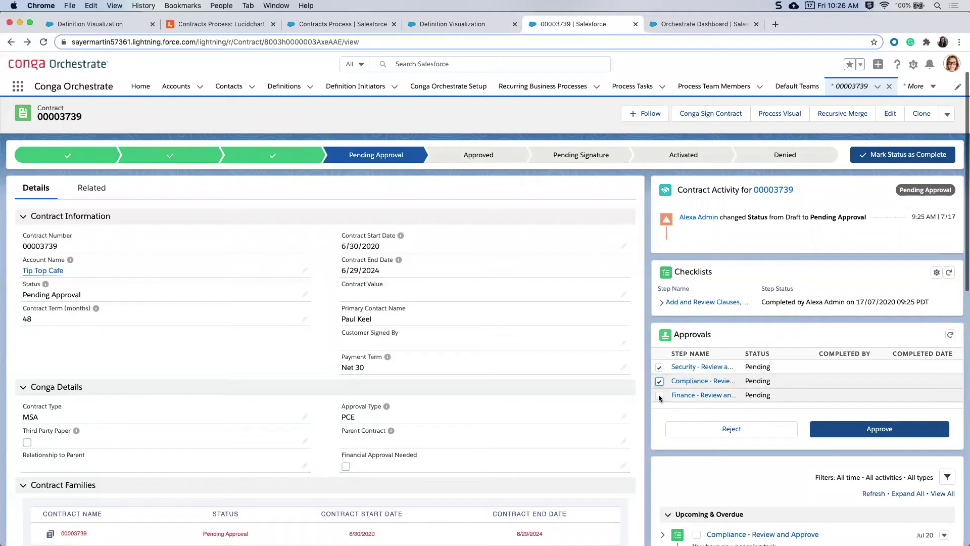
{"action": "left_click", "coordinate": [850, 431]}
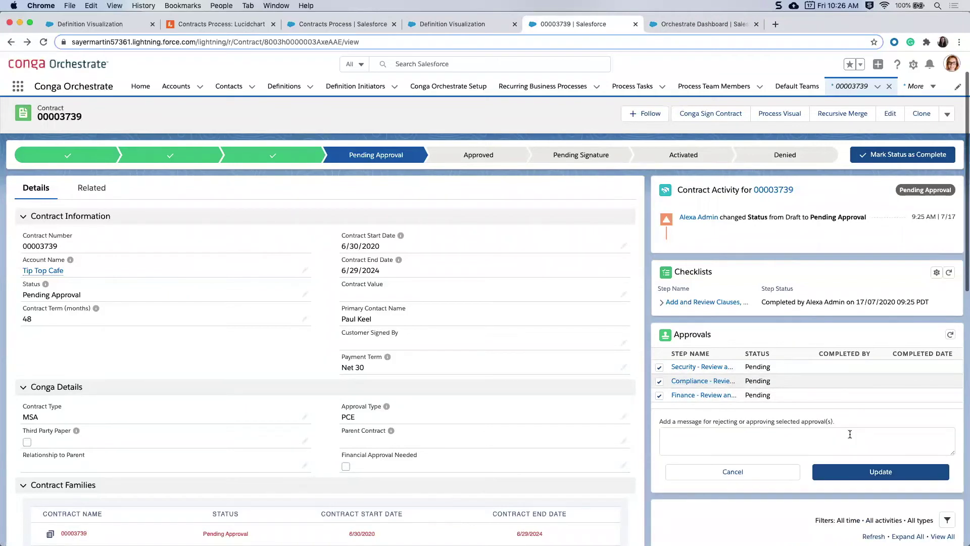
{"action": "left_click", "coordinate": [830, 450]}
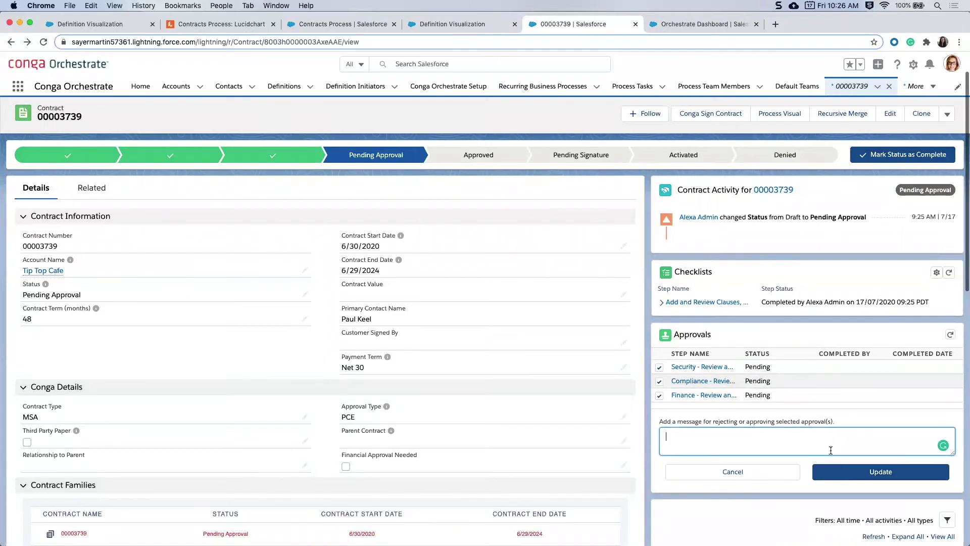
{"action": "type", "text": "These look great!"}
{"action": "left_click", "coordinate": [908, 470]}
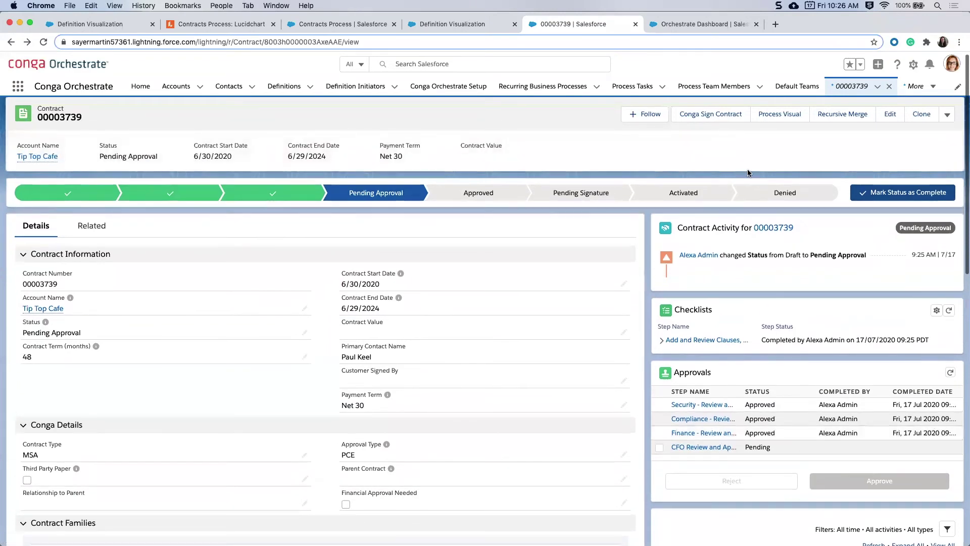
- Open the contract's process visualization again and examine which steps are closed, in process or not yet created
{"action": "left_click", "coordinate": [761, 118]}
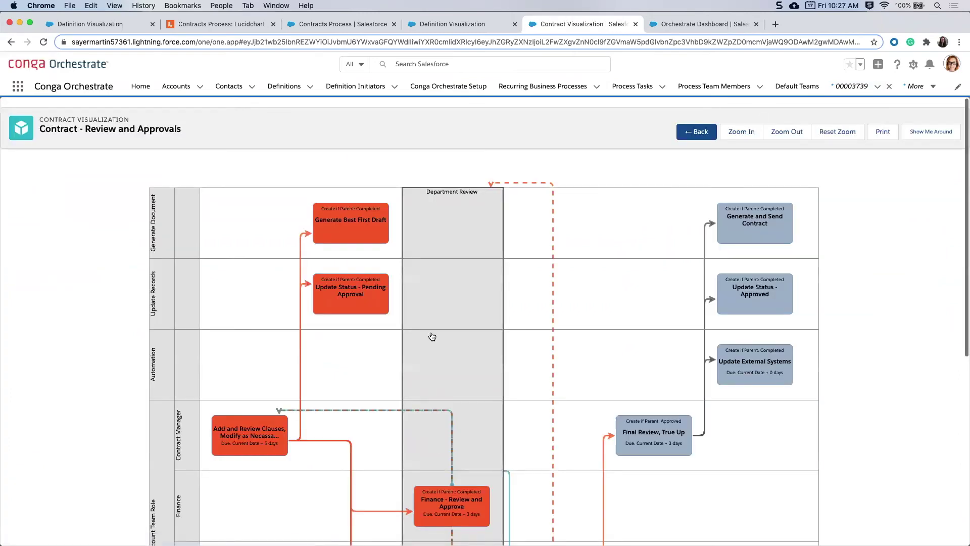
{"action": "scroll", "coordinate": [432, 336], "scroll_direction": "down", "scroll_amount": 5}
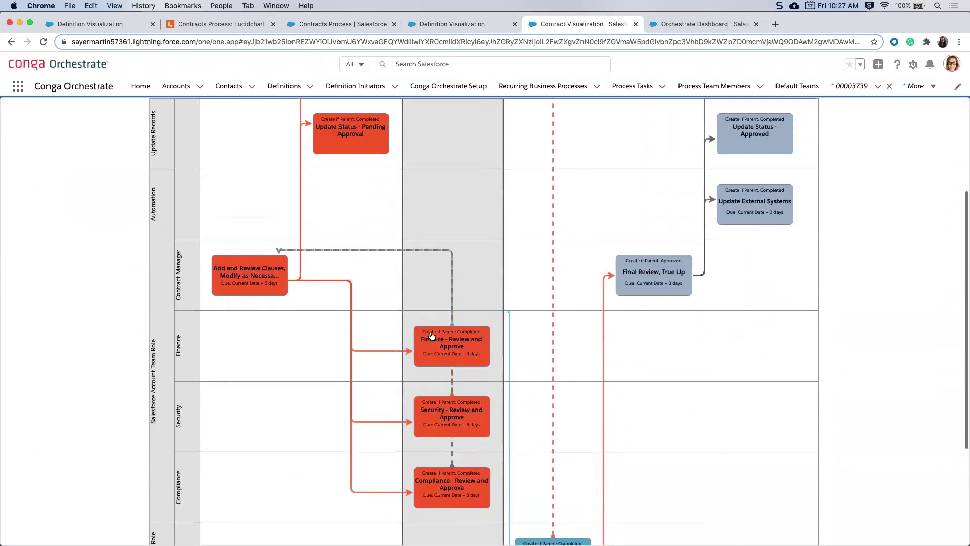
{"action": "scroll", "coordinate": [432, 336], "scroll_direction": "up", "scroll_amount": 1}
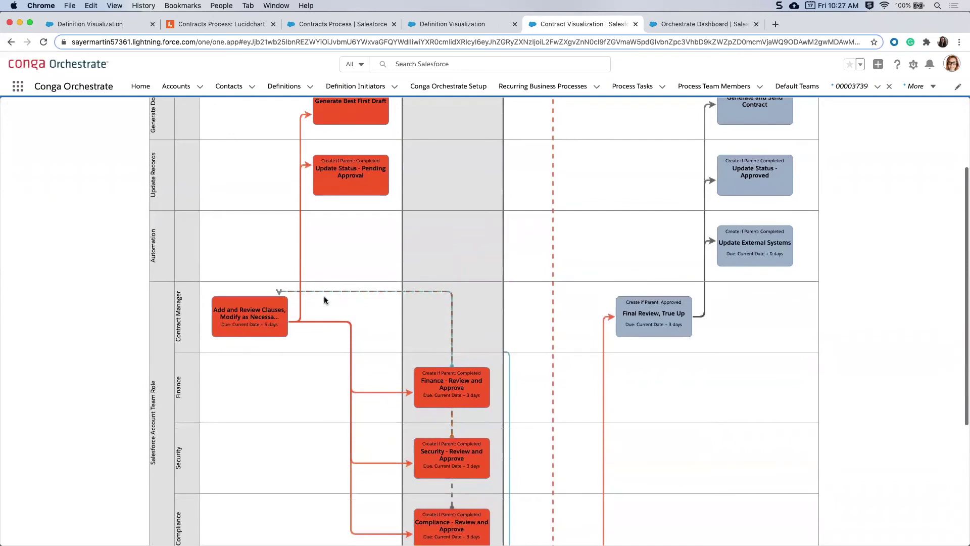
{"action": "scroll", "coordinate": [324, 298], "scroll_direction": "down", "scroll_amount": 5}
{"action": "scroll", "coordinate": [324, 297], "scroll_direction": "up", "scroll_amount": 4}
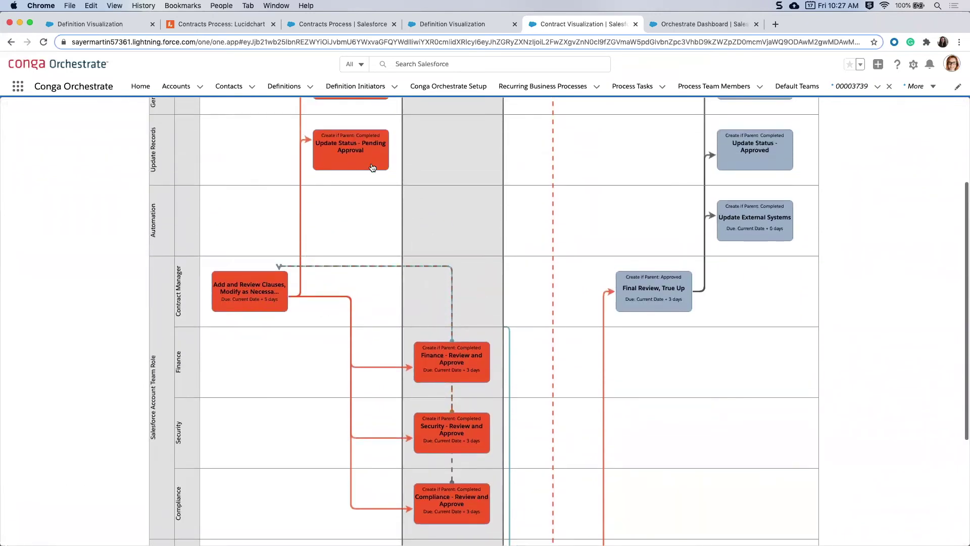
{"action": "scroll", "coordinate": [325, 288], "scroll_direction": "down", "scroll_amount": 5}
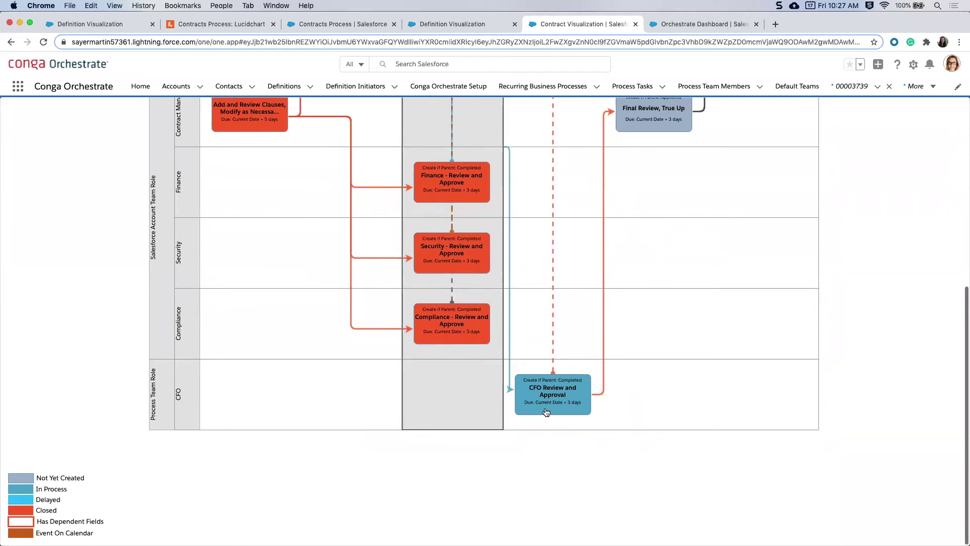
{"action": "scroll", "coordinate": [546, 411], "scroll_direction": "up", "scroll_amount": 10}
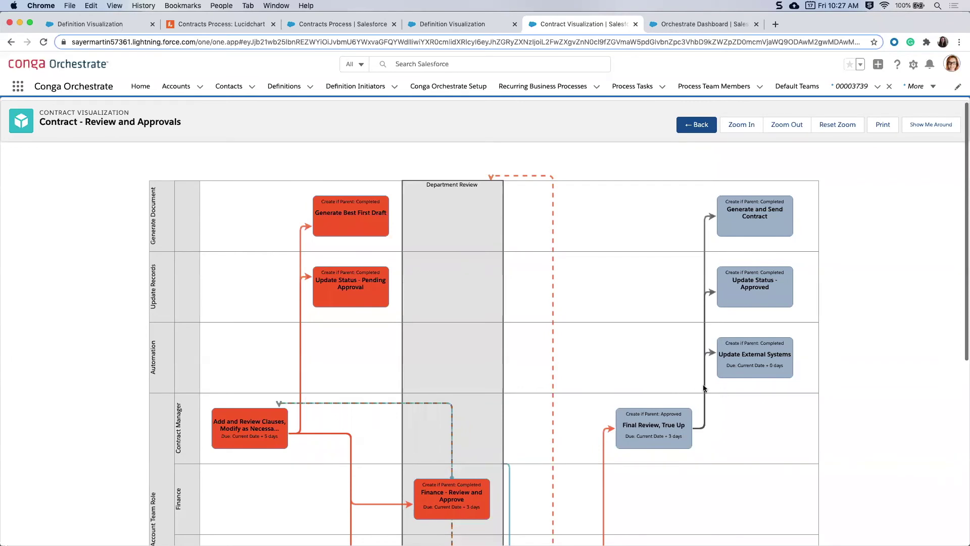
{"action": "scroll", "coordinate": [663, 347], "scroll_direction": "up", "scroll_amount": 1}
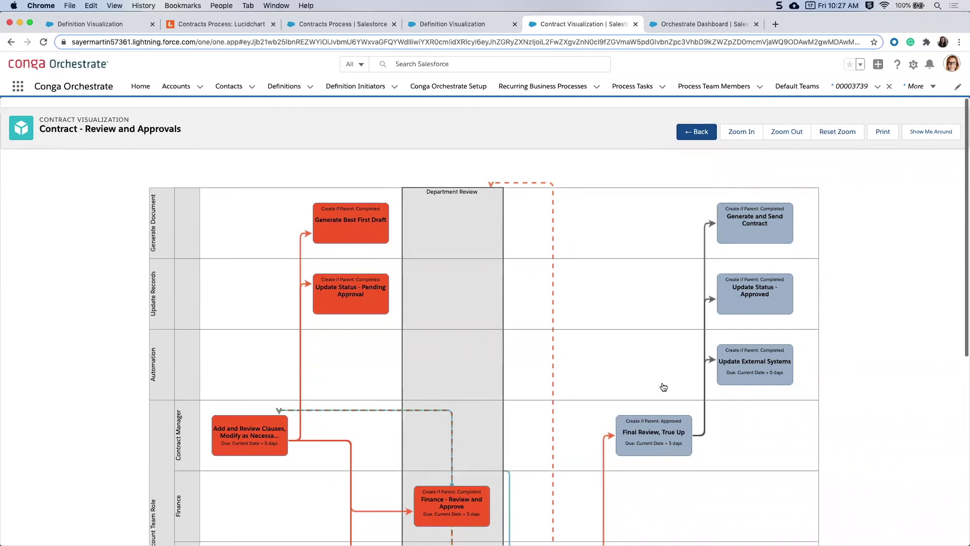
- Switch to the Orchestrate Dashboard and examine its charts on processes by definition, assignee workload and task completion time
{"action": "left_click", "coordinate": [678, 24]}
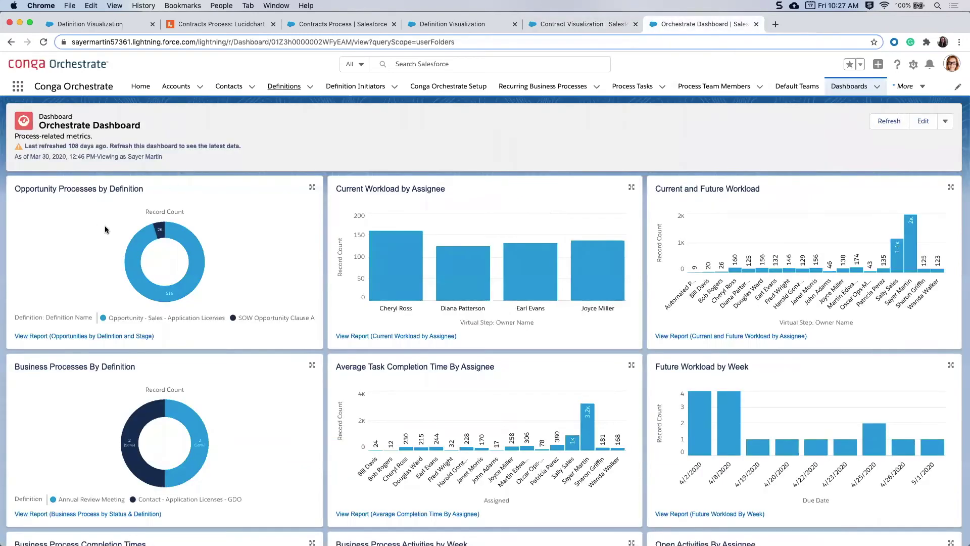
{"action": "scroll", "coordinate": [256, 248], "scroll_direction": "down", "scroll_amount": 2}
{"action": "scroll", "coordinate": [256, 244], "scroll_direction": "down", "scroll_amount": 2}
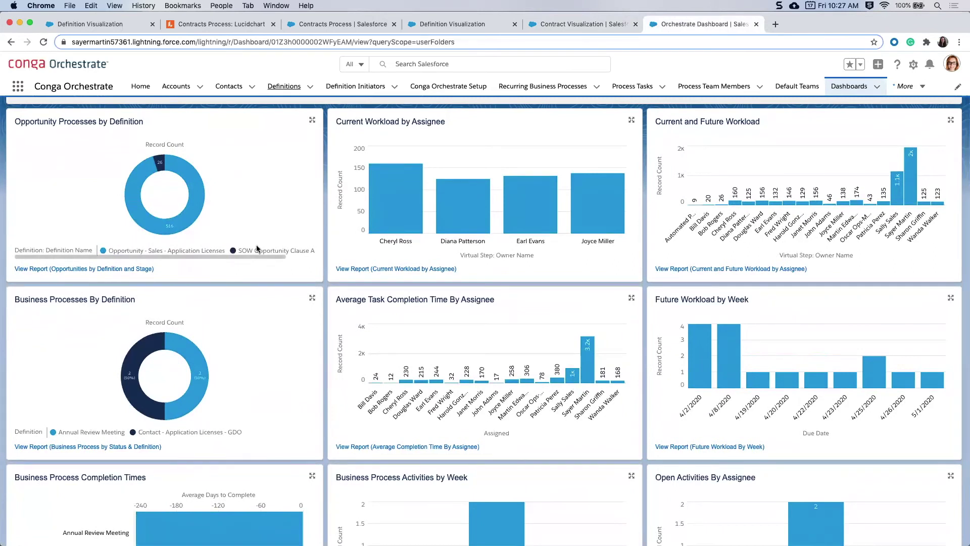
{"action": "scroll", "coordinate": [367, 305], "scroll_direction": "down", "scroll_amount": 4}
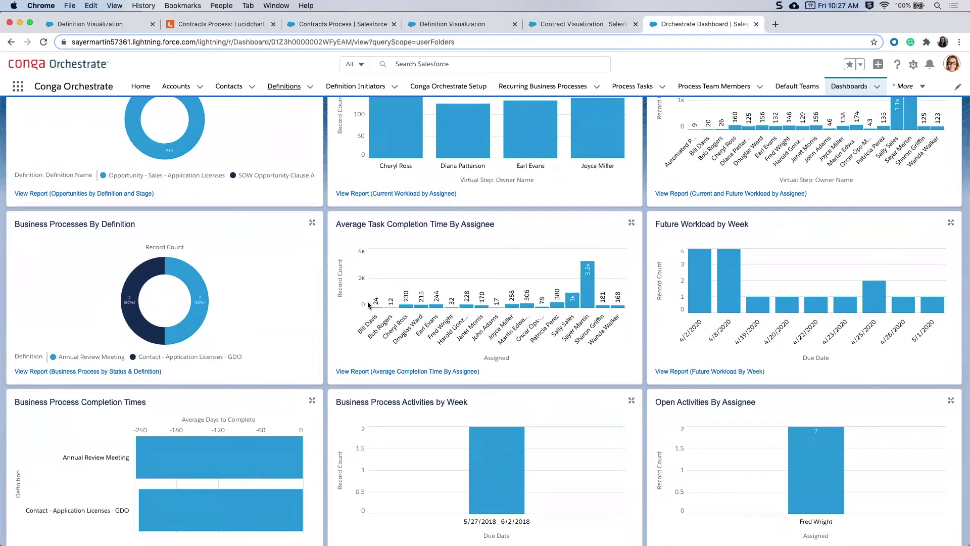
{"action": "scroll", "coordinate": [493, 302], "scroll_direction": "up", "scroll_amount": 3}
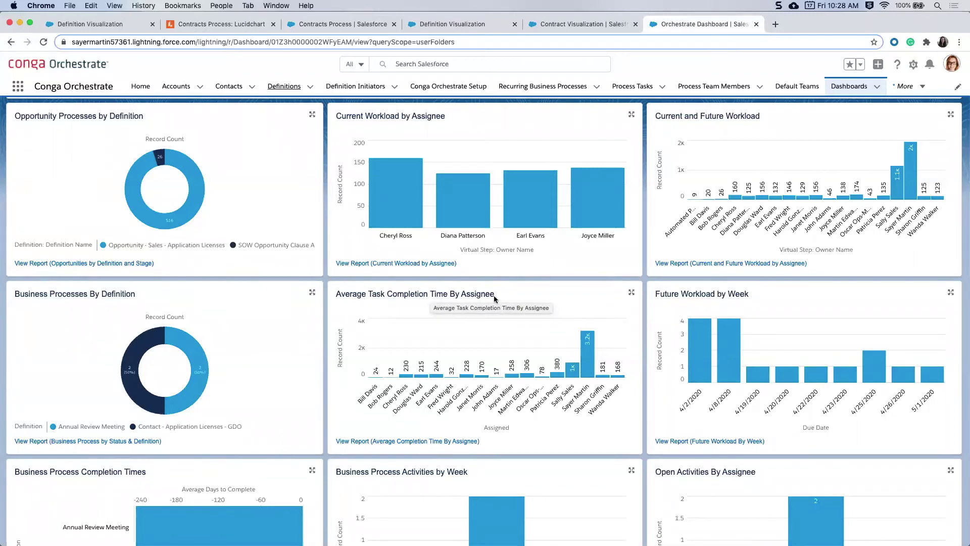
{"action": "mouse_move", "coordinate": [587, 367]}
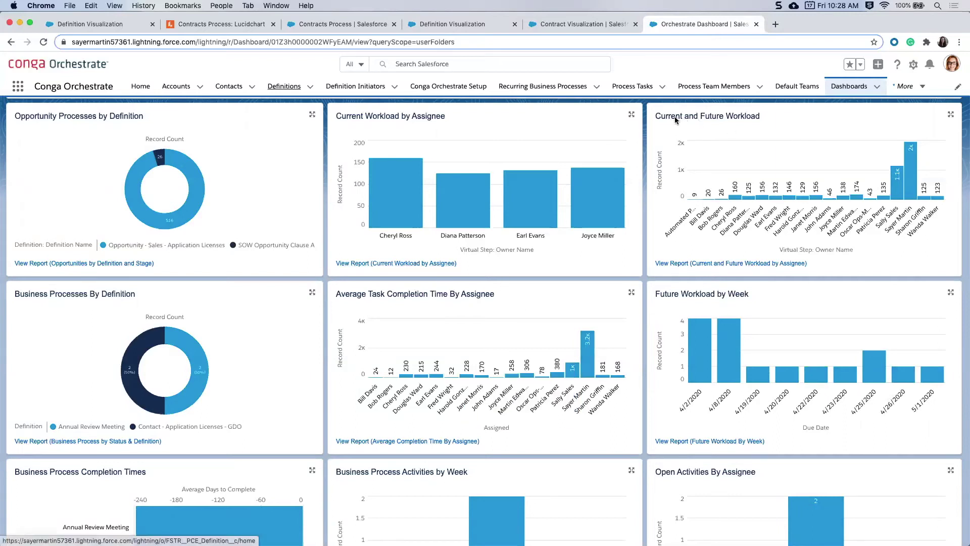
{"action": "mouse_move", "coordinate": [914, 162]}
{"action": "scroll", "coordinate": [586, 349], "scroll_direction": "down", "scroll_amount": 1}
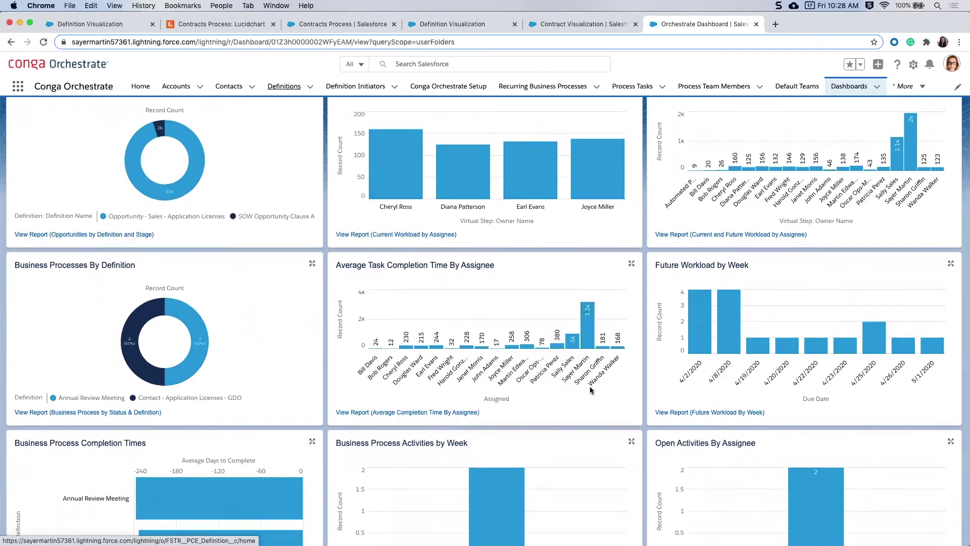